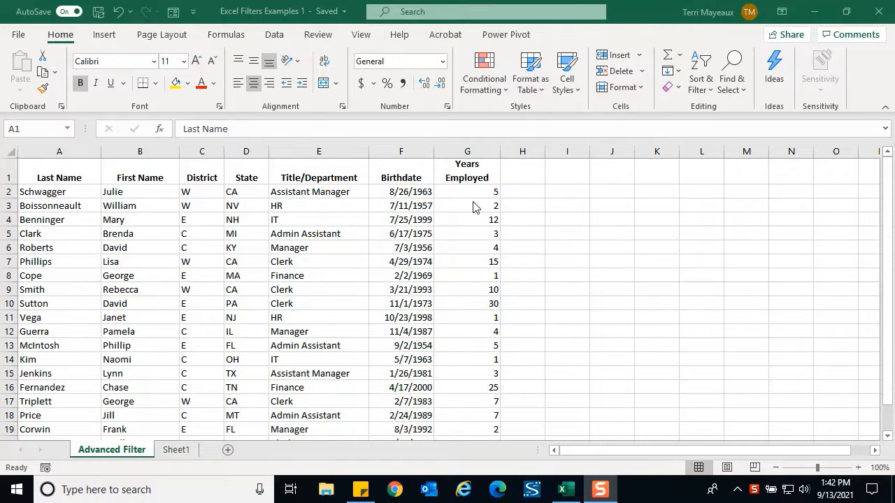
Look through the employee list from the header row down to its last record
click(891, 199)
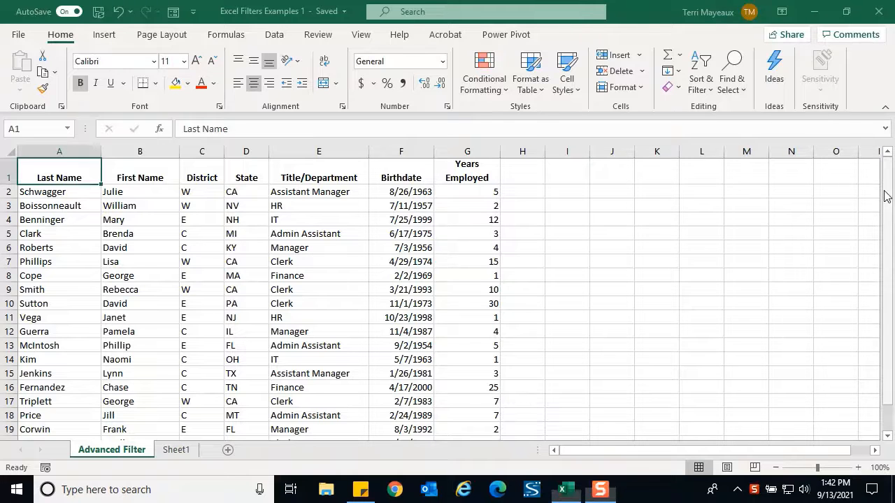
click(888, 436)
click(888, 435)
click(888, 436)
click(887, 435)
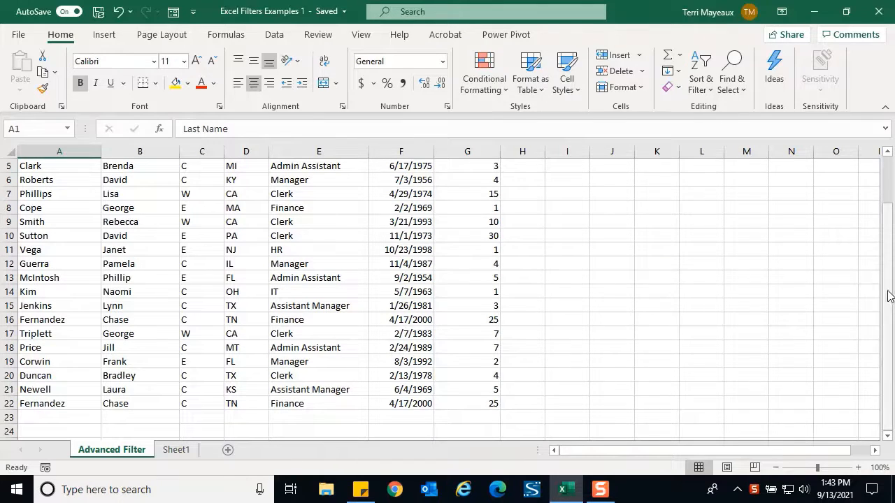
drag(888, 297, 885, 276)
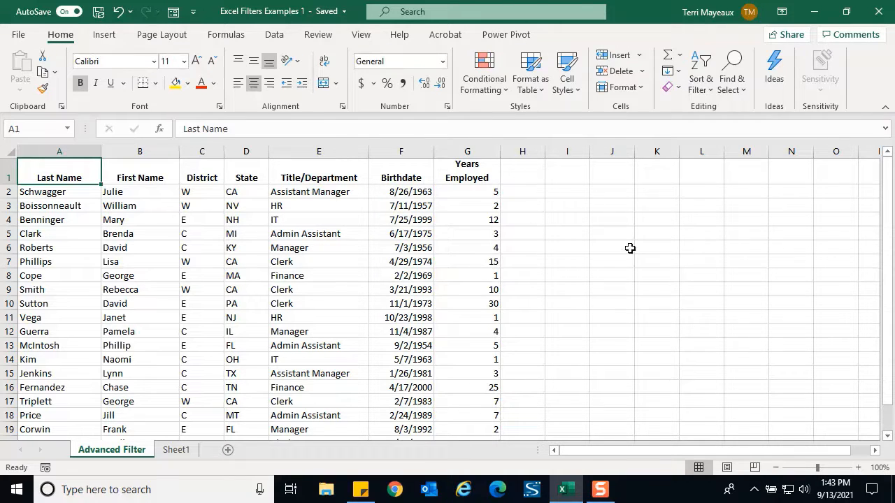
drag(890, 186, 892, 257)
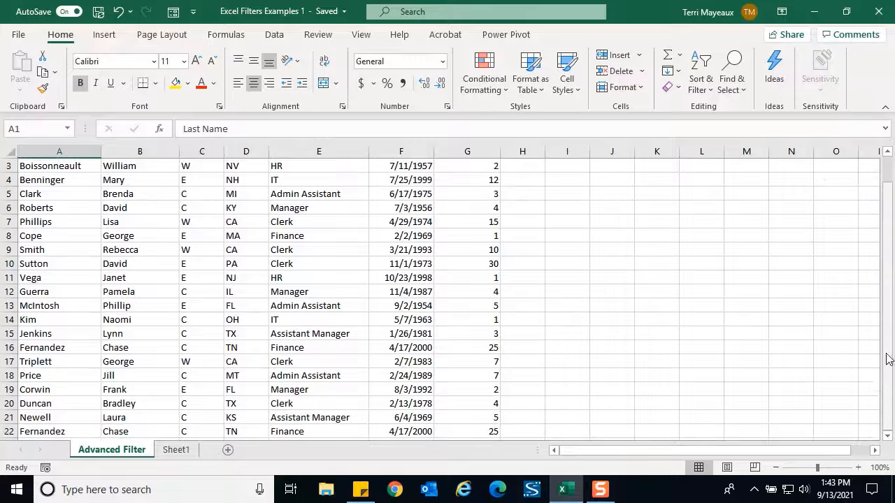
click(888, 437)
click(889, 436)
click(889, 437)
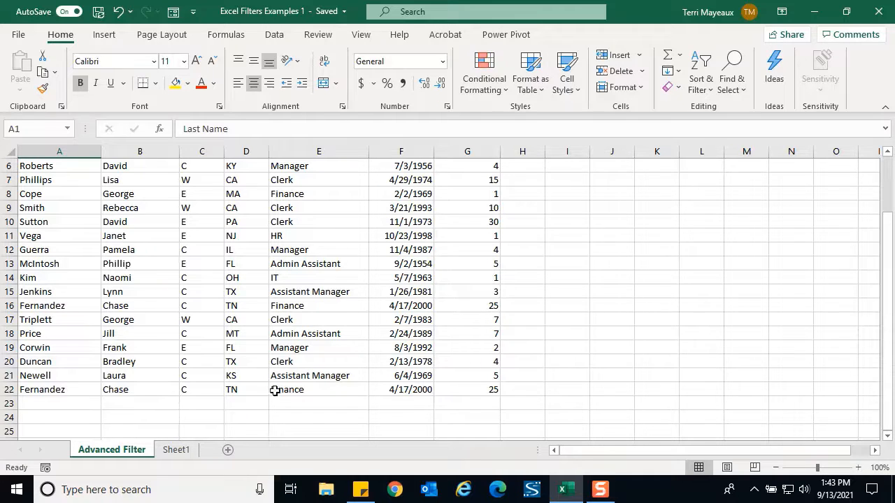
drag(890, 250, 887, 158)
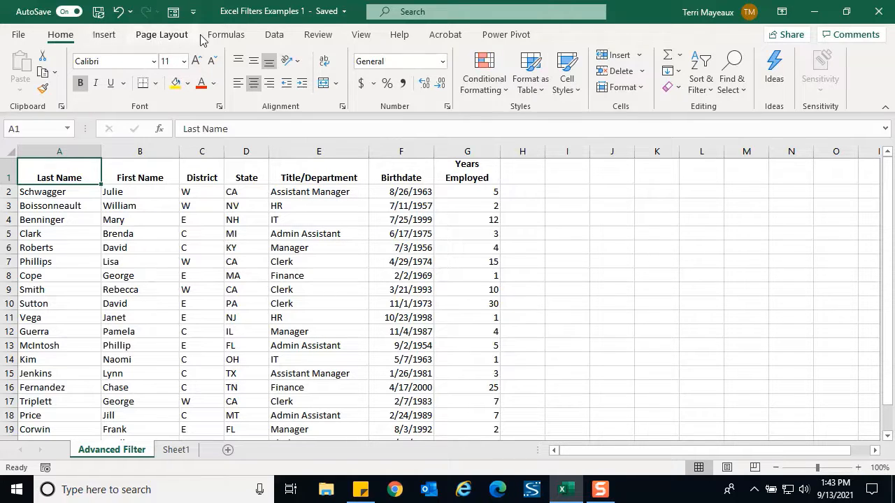
Start a criteria range beside the list by copying the District header to I1 and entering C in I2
click(277, 37)
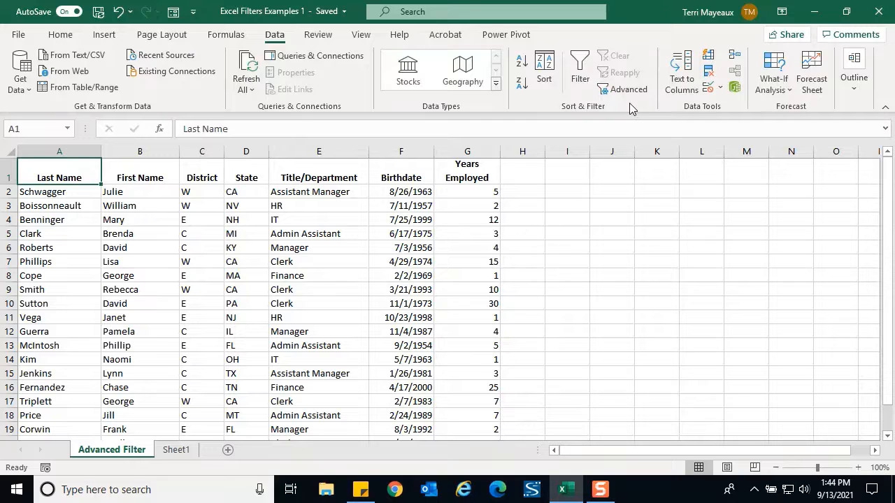
click(563, 179)
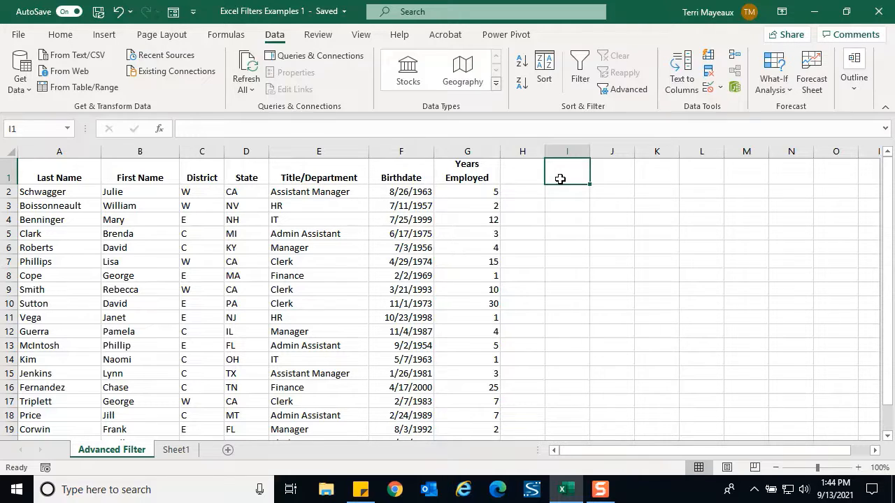
click(203, 177)
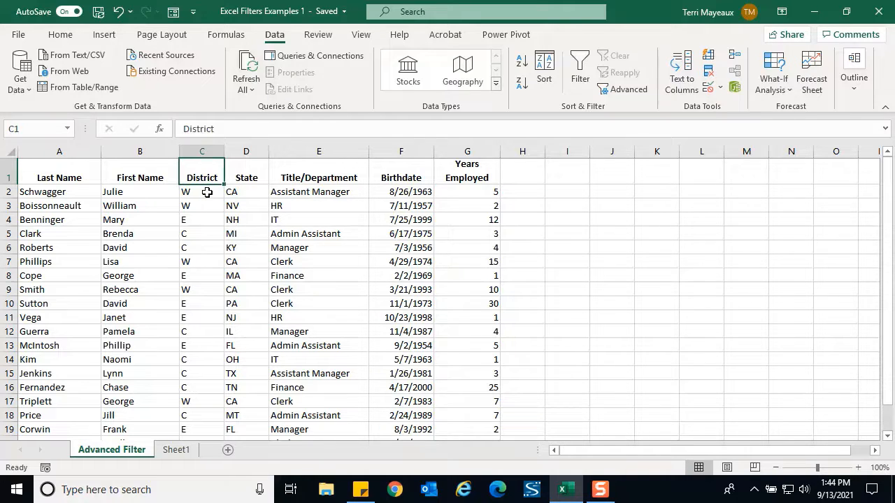
key(ctrl+c)
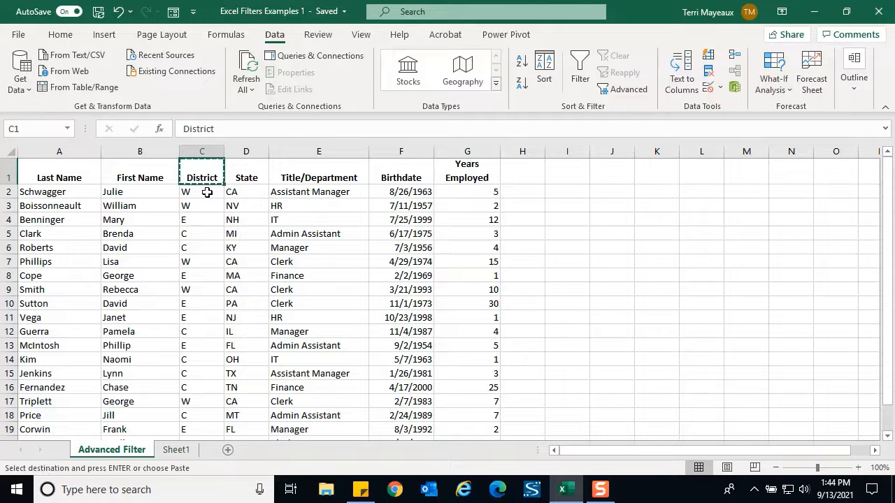
click(574, 174)
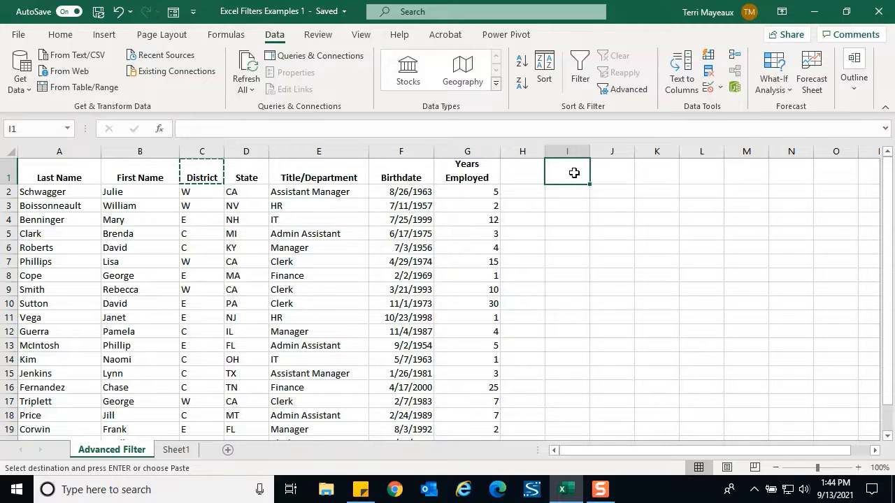
key(ctrl+v)
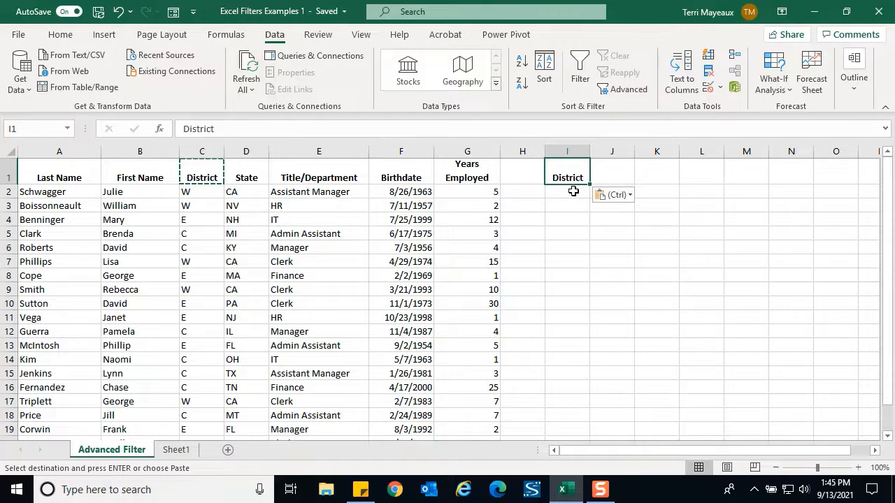
click(573, 191)
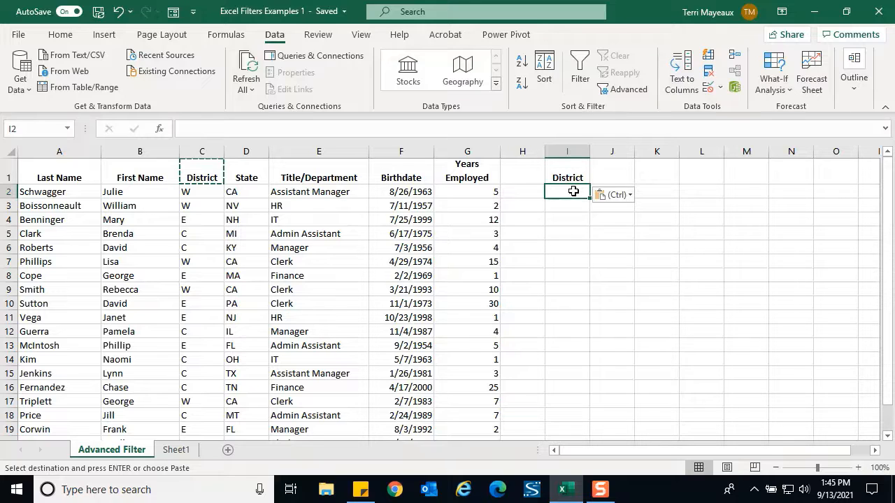
text(C)
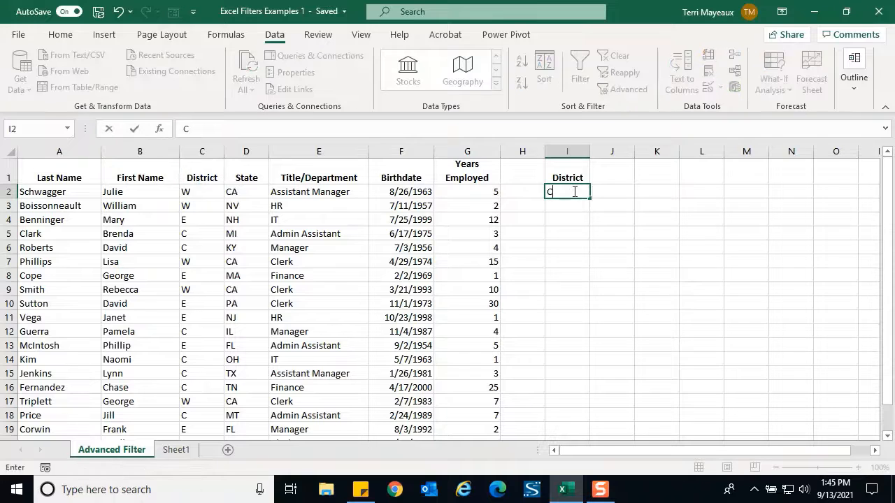
key(Return)
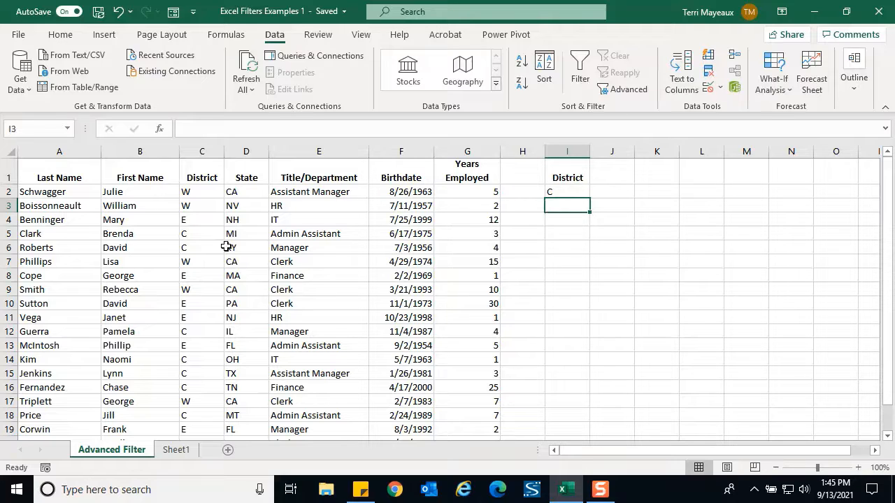
Apply an Advanced Filter in place to the list A1:G22 using the criteria range I1:I2
click(248, 247)
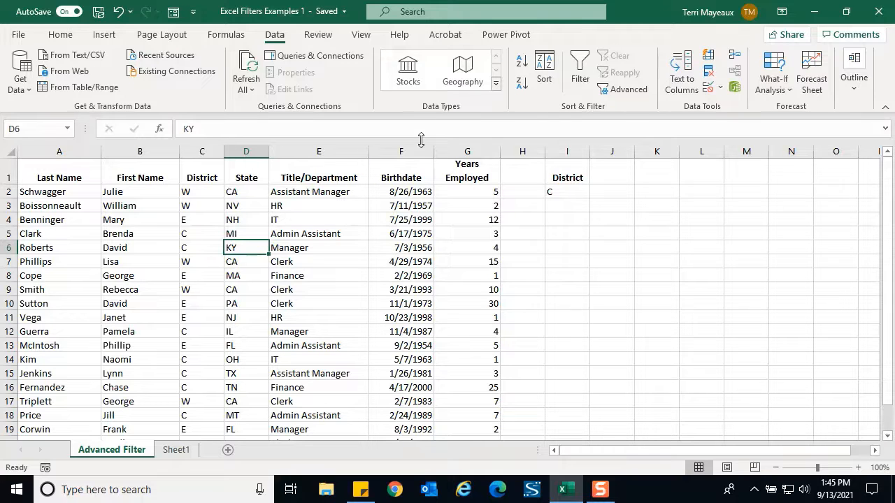
click(628, 90)
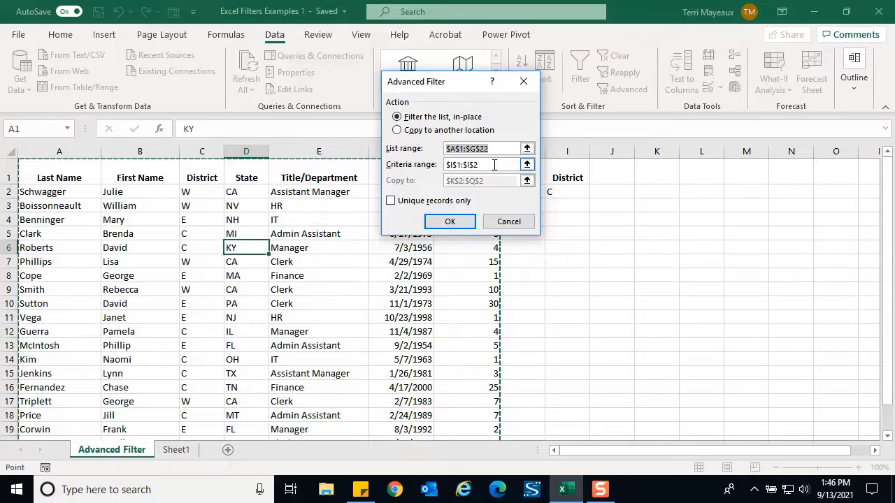
click(494, 165)
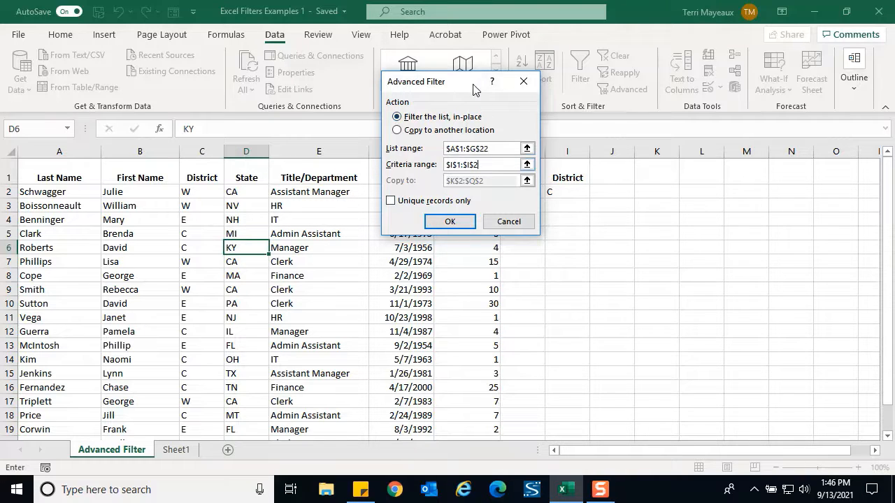
drag(474, 92, 449, 96)
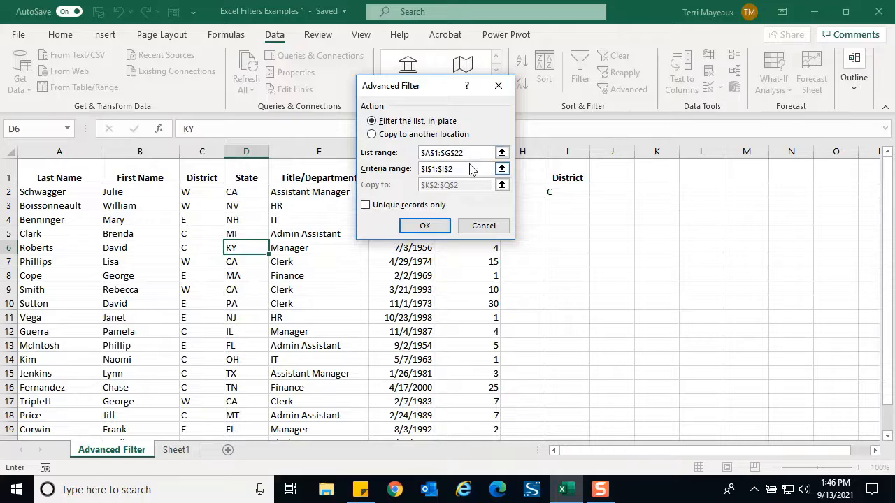
click(425, 225)
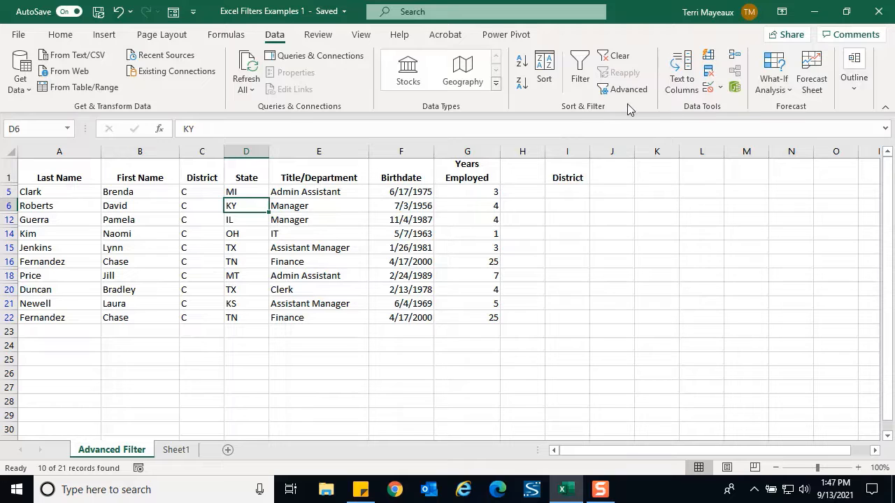
Clear the filter and copy the Title/Department header into J1 beside the District criterion
click(621, 55)
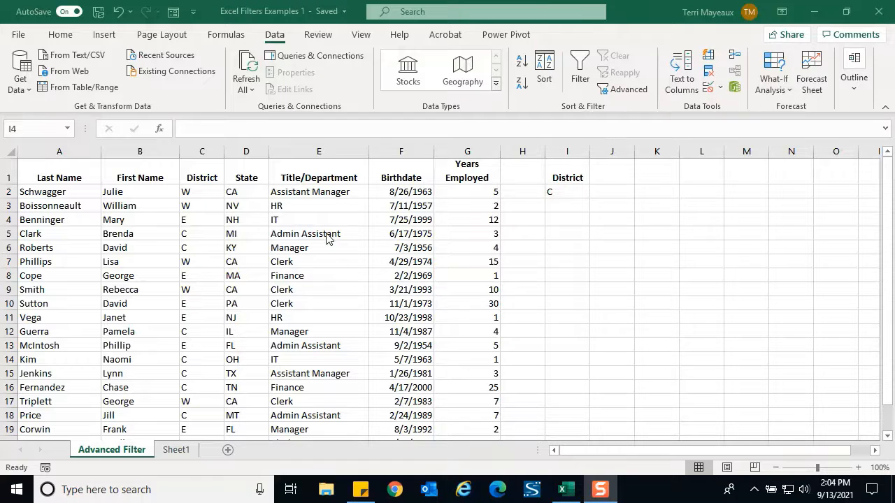
click(322, 178)
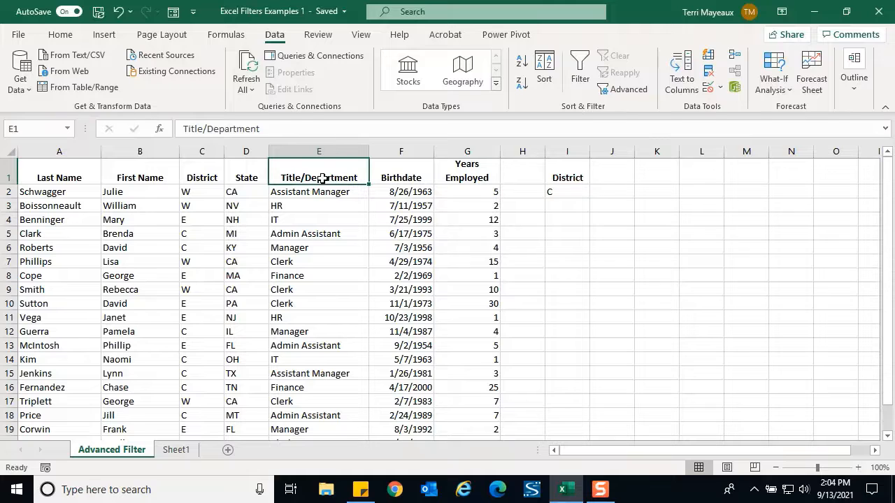
key(ctrl+c)
click(612, 178)
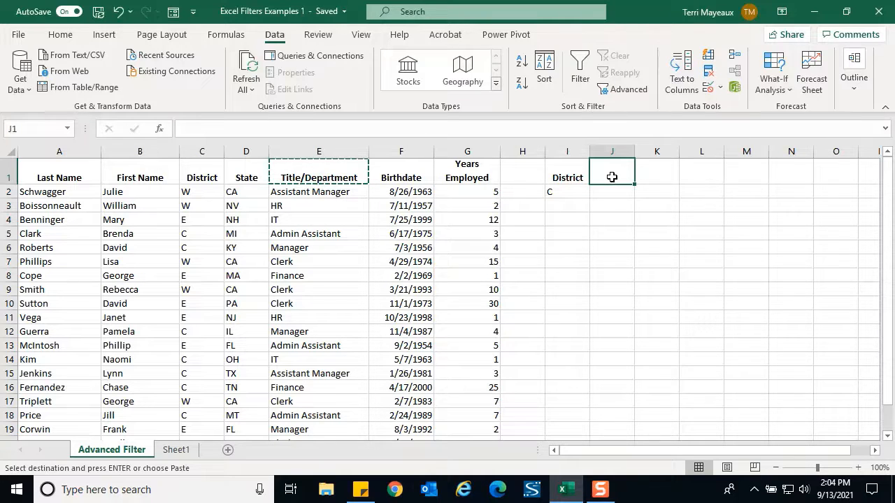
key(ctrl+v)
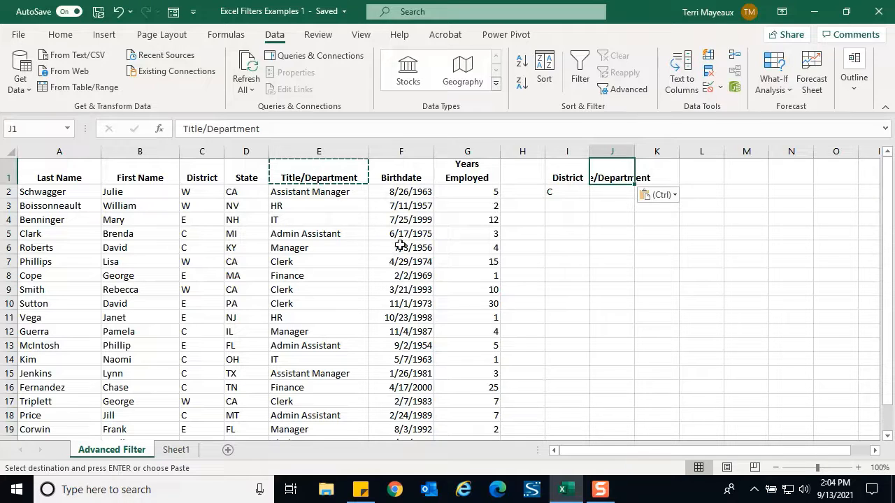
Copy the Admin Assistant entry from E5 into J2 as the Title/Department criterion
click(326, 235)
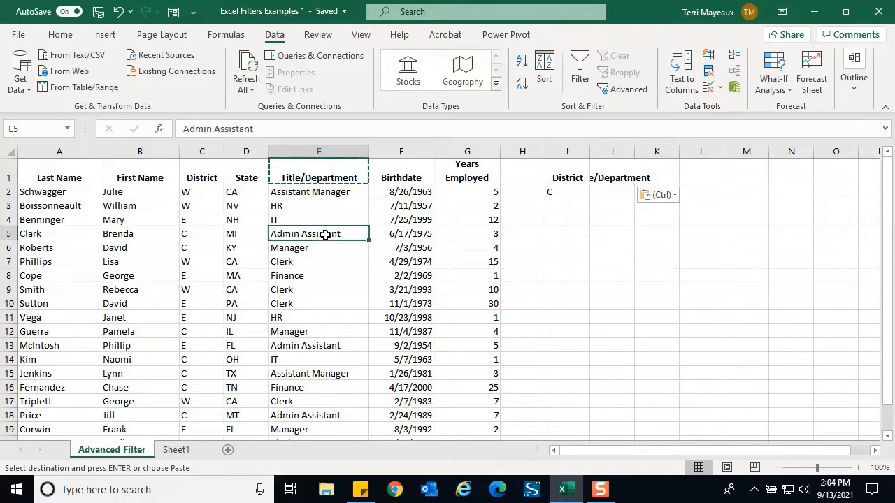
key(ctrl+c)
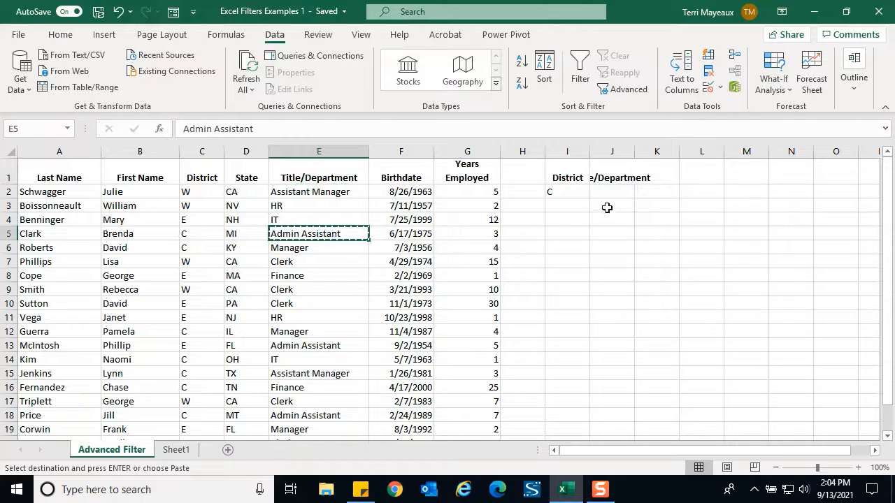
click(608, 191)
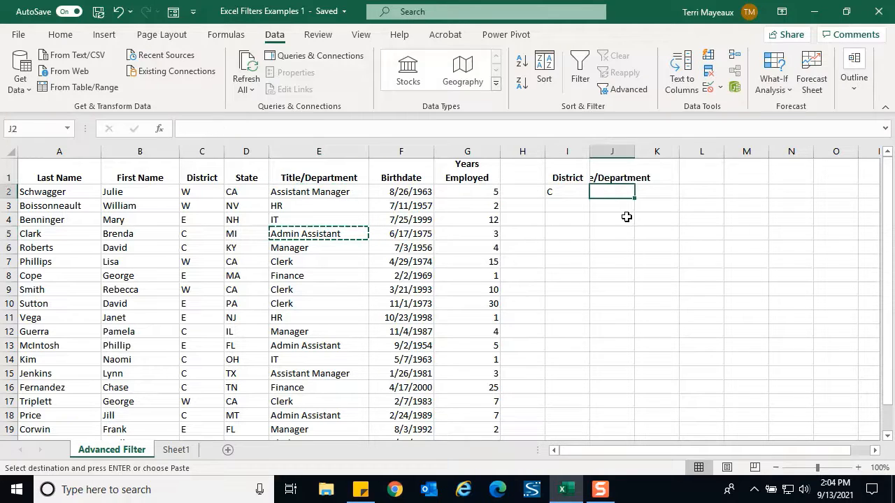
key(ctrl+v)
click(583, 204)
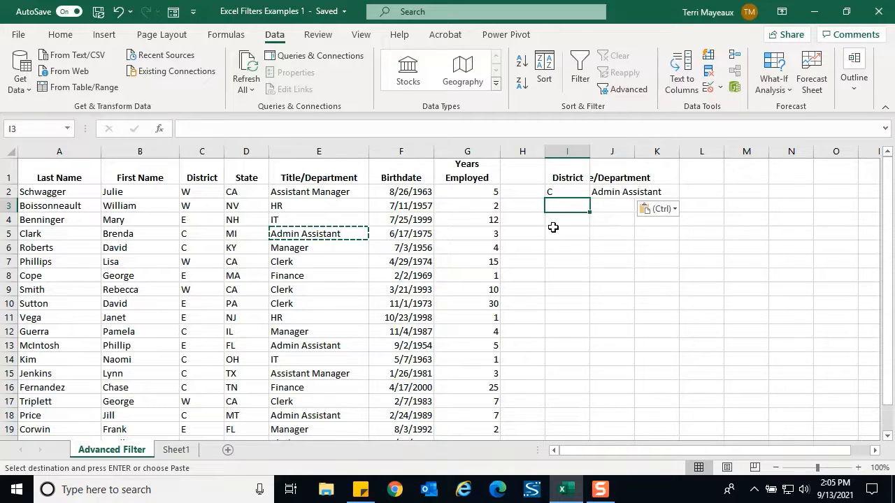
Apply an Advanced Filter in place to the list A1:G22 with the criteria range set to I1:J2
click(249, 219)
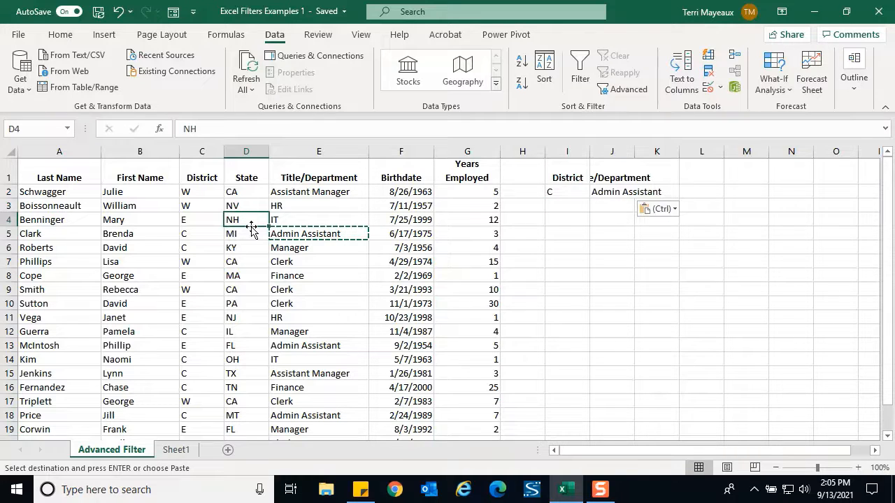
key(Escape)
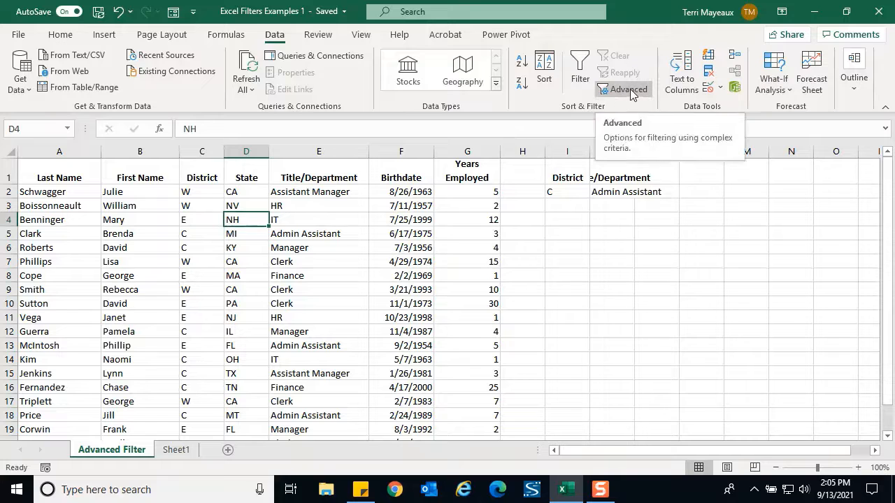
click(628, 90)
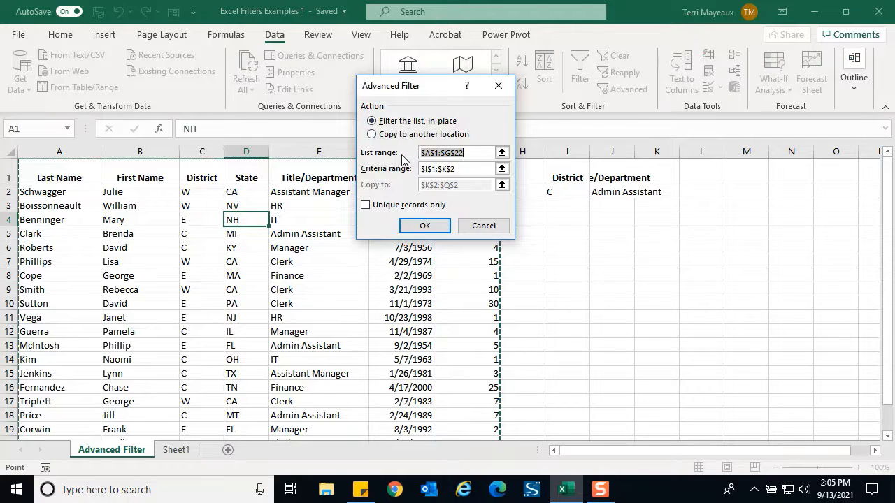
click(501, 168)
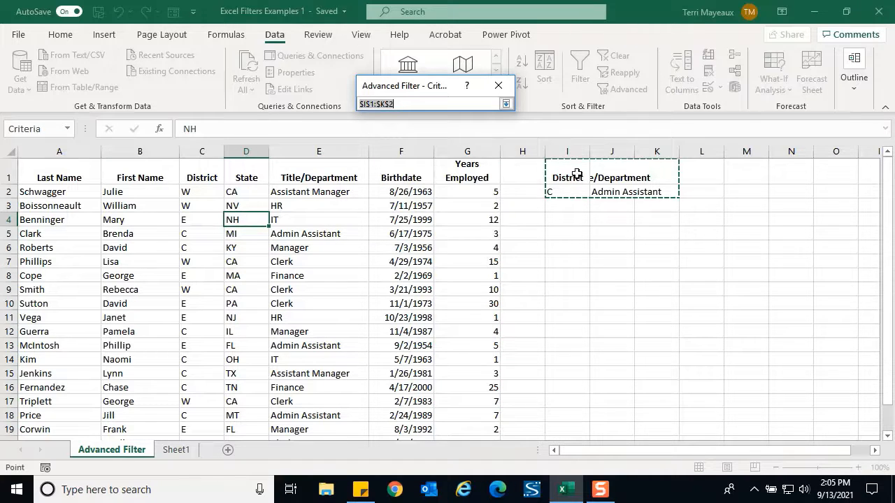
drag(575, 171, 616, 186)
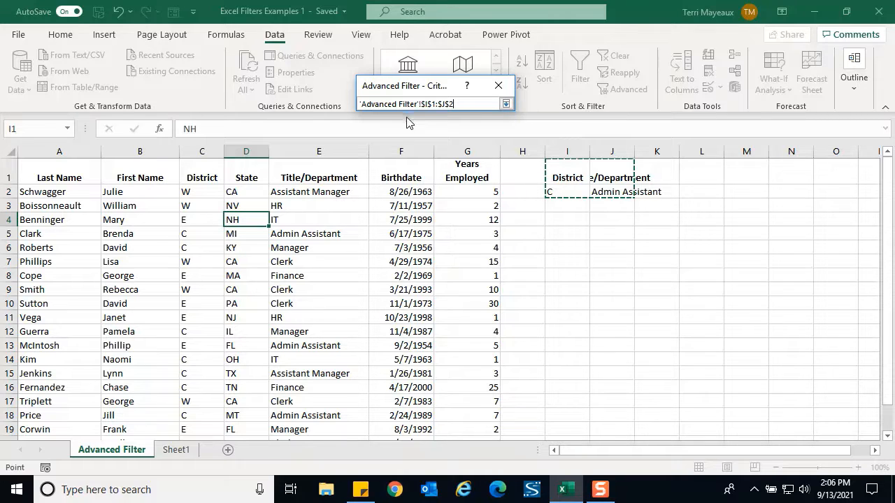
click(507, 104)
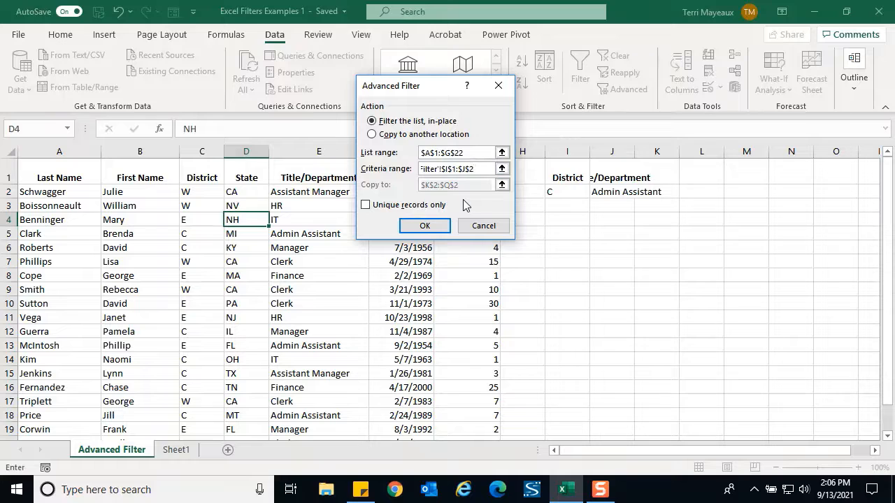
click(428, 225)
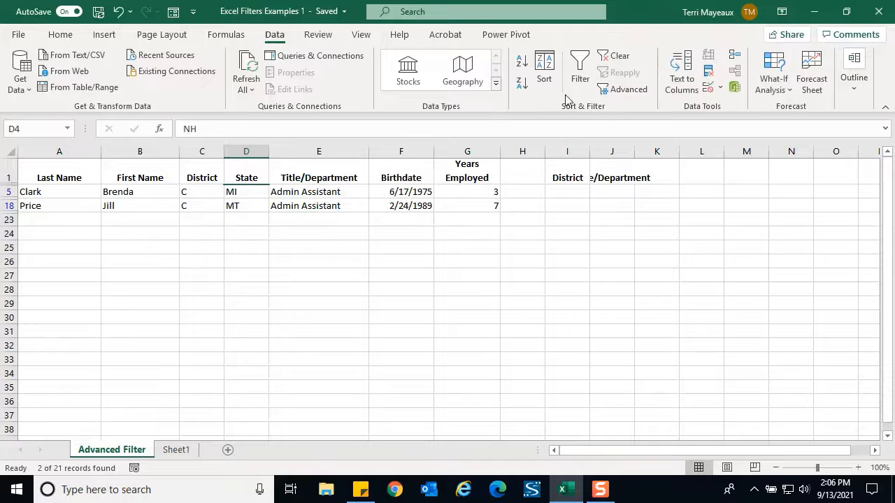
Clear the filter and copy the Last Name header from A1 into K1 beside the existing criteria headers
click(615, 59)
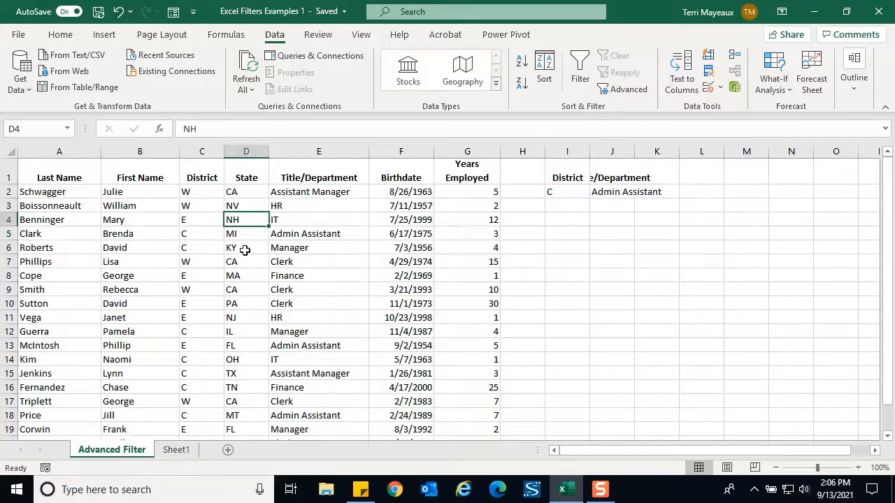
click(77, 181)
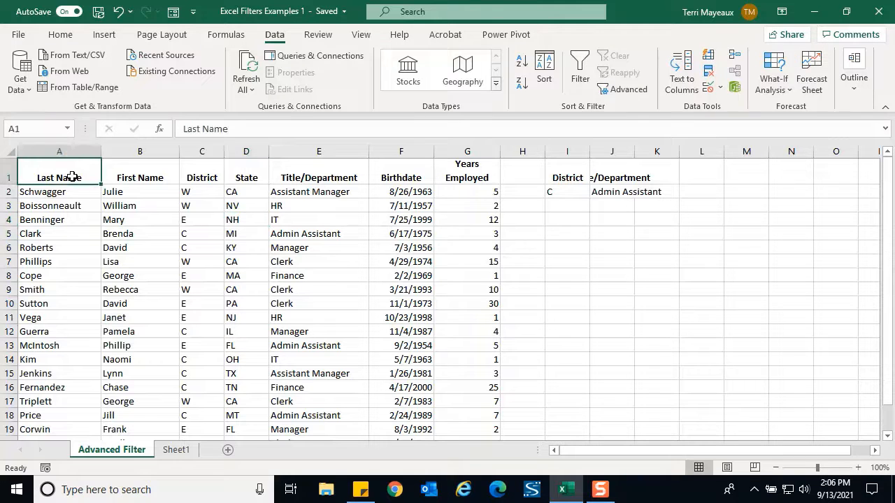
key(ctrl+c)
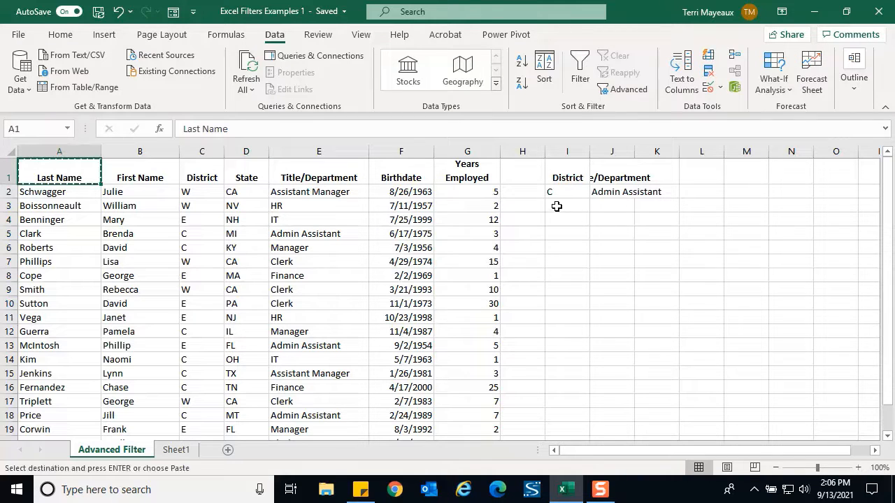
click(663, 176)
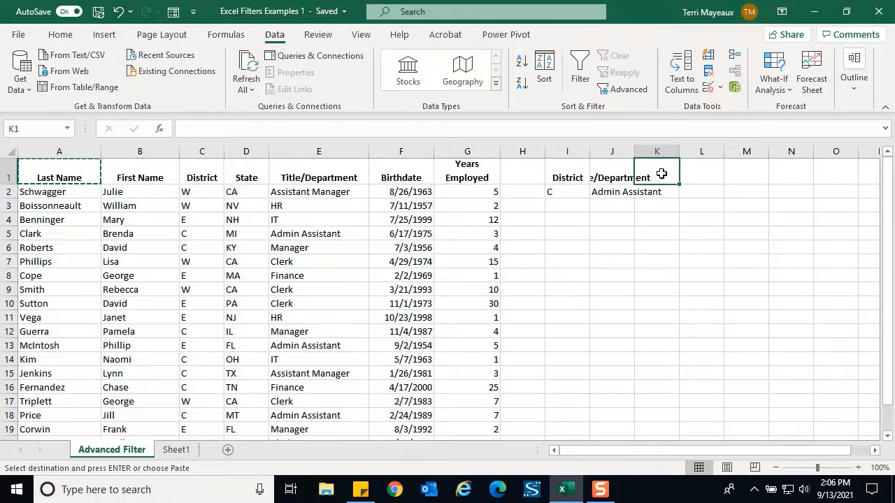
key(ctrl+v)
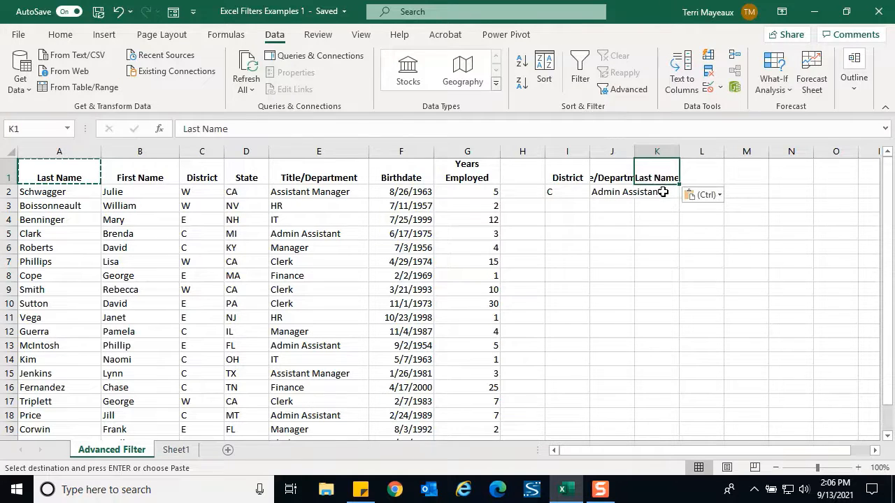
Enter the criterion >=M in K2 under the Last Name criteria header
click(663, 192)
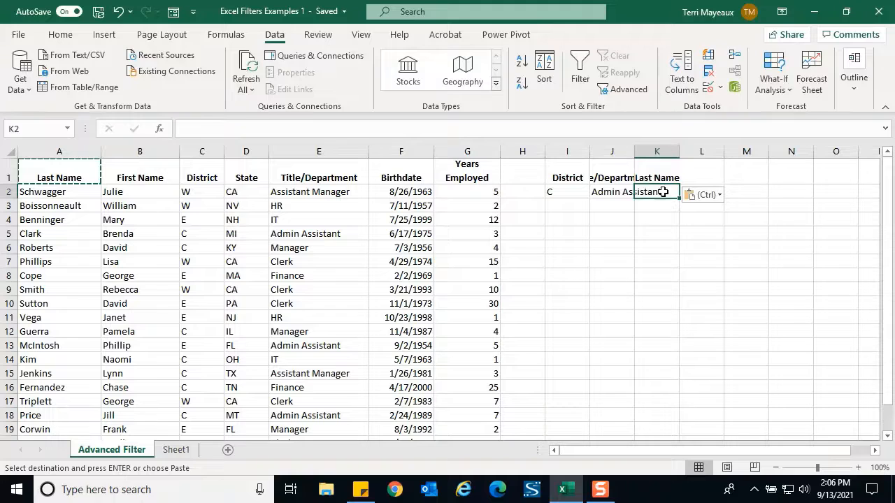
text(>=)
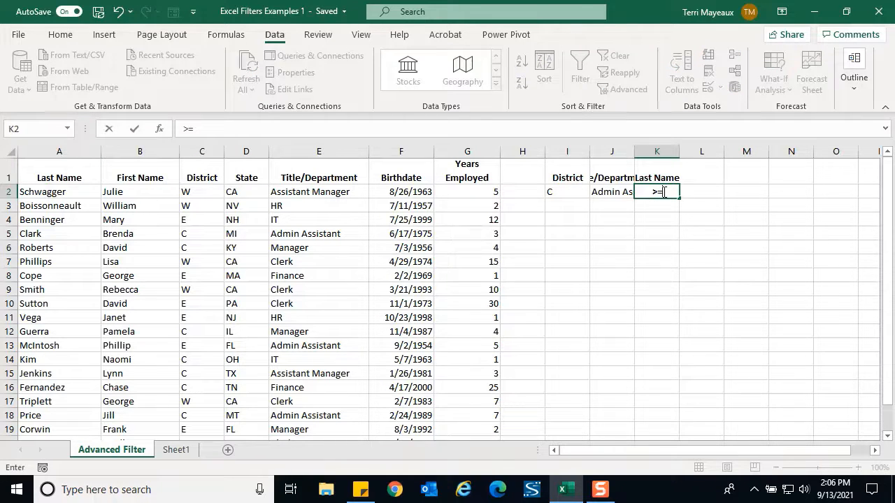
text(M)
key(Return)
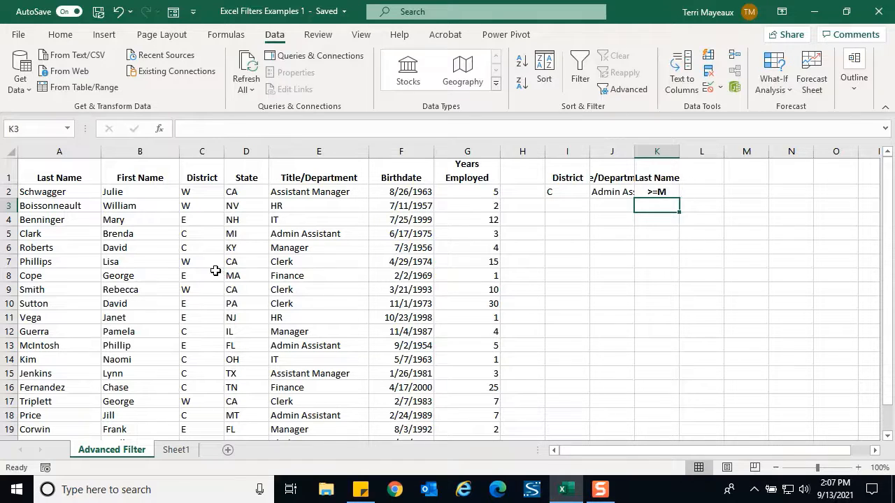
Apply an Advanced Filter in place to the list A1:G22 with the criteria range set to I1:K2
click(207, 235)
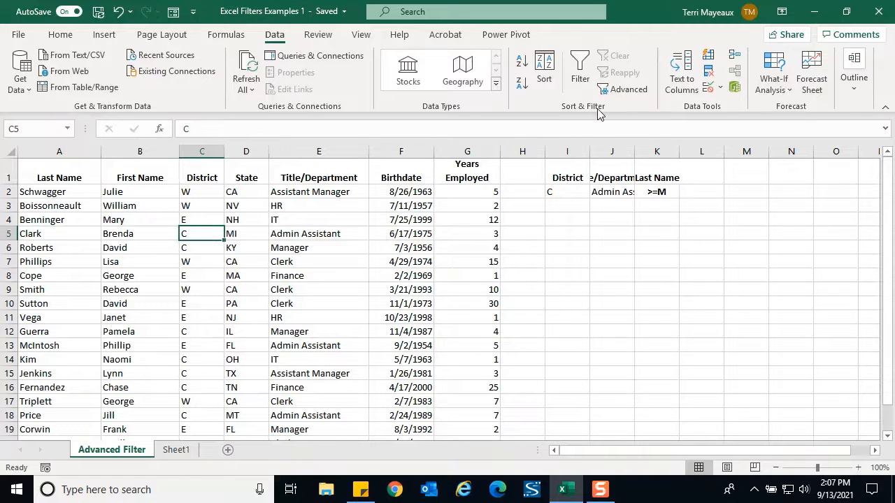
click(623, 89)
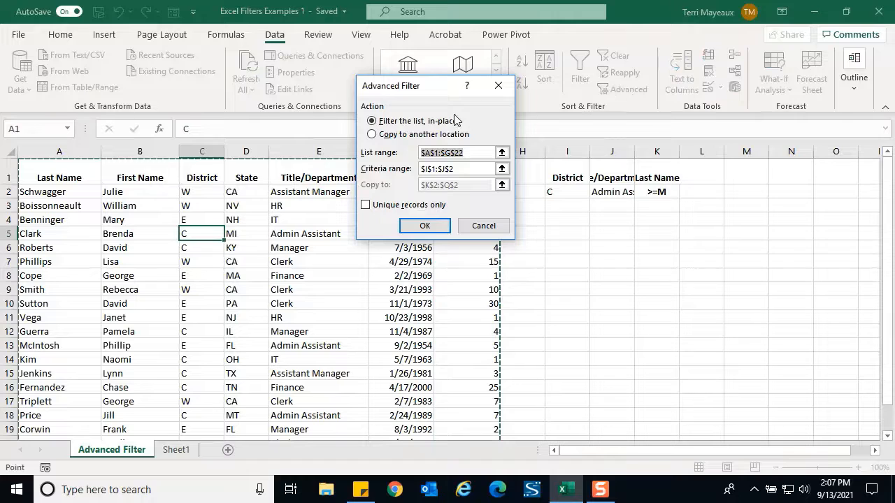
click(501, 169)
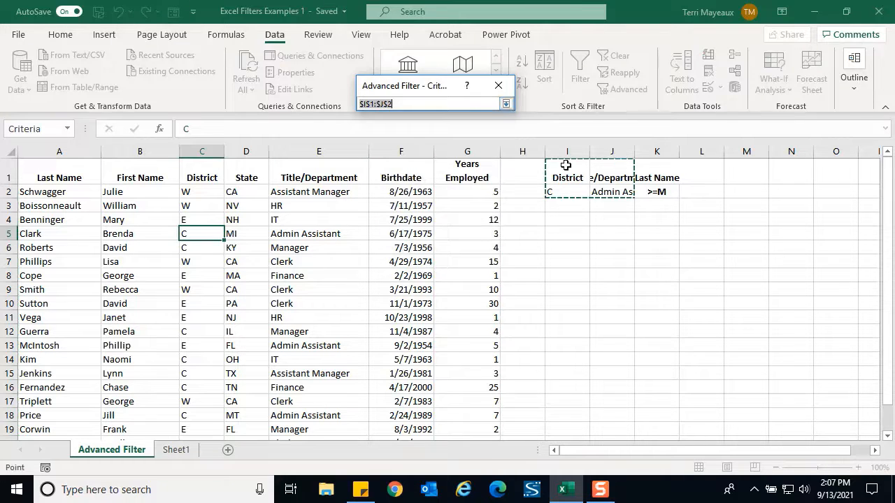
drag(566, 165, 652, 186)
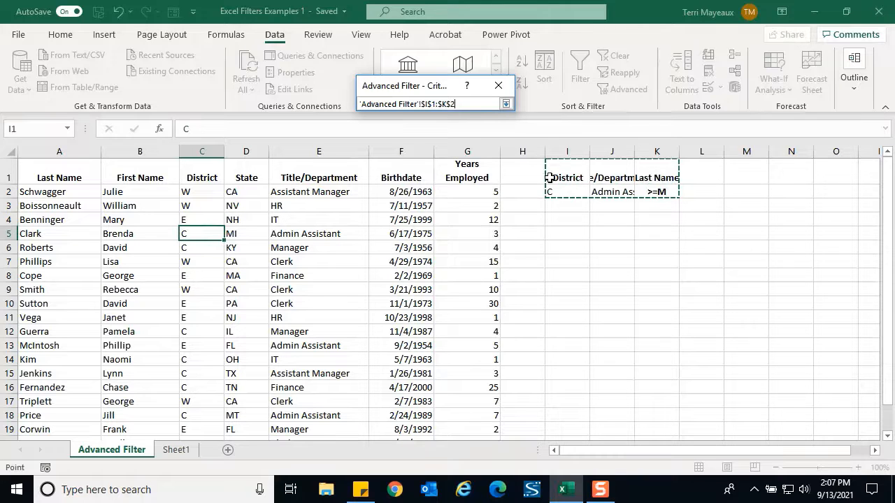
click(505, 104)
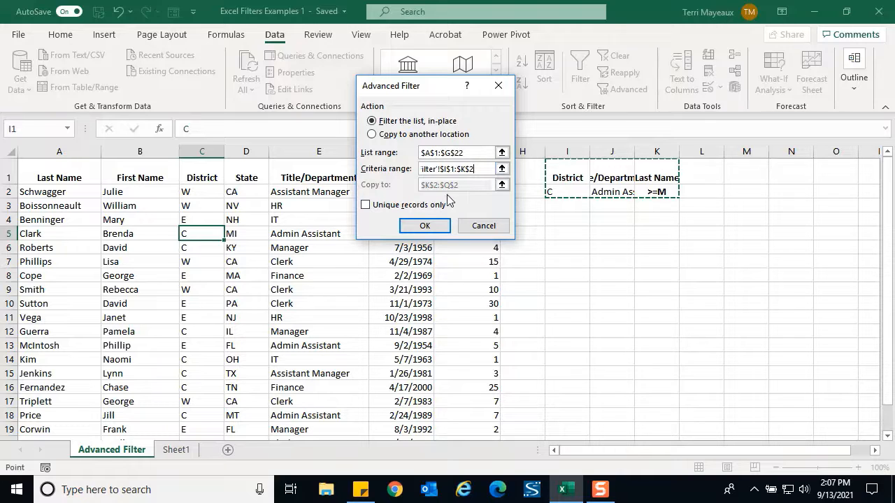
click(427, 225)
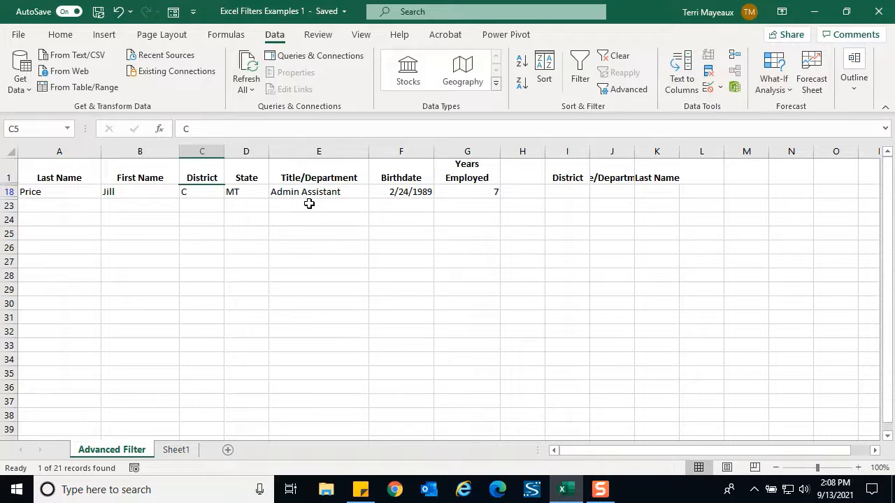
Clear the filter and move the Admin Assistant criterion from J2 down to J3 to make it an OR condition
click(618, 60)
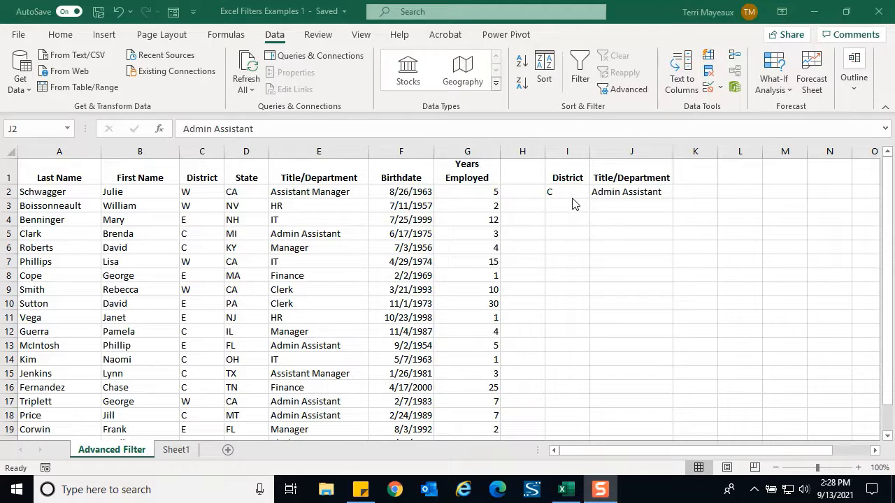
click(622, 192)
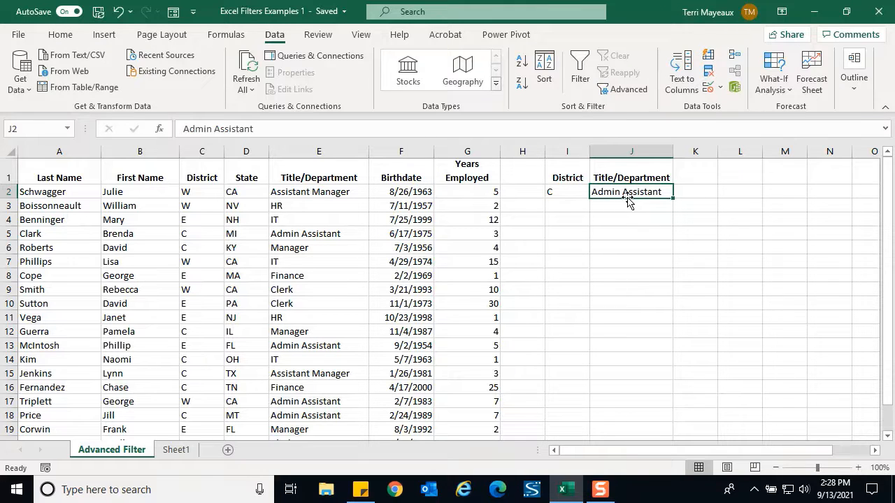
drag(625, 199, 627, 211)
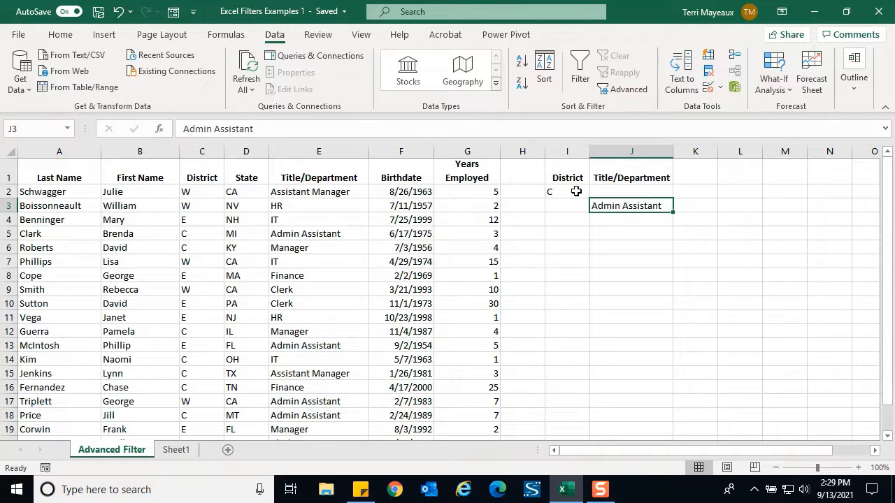
Apply an Advanced Filter in place to the list A1:G22 using the criteria range I1:J3
click(240, 248)
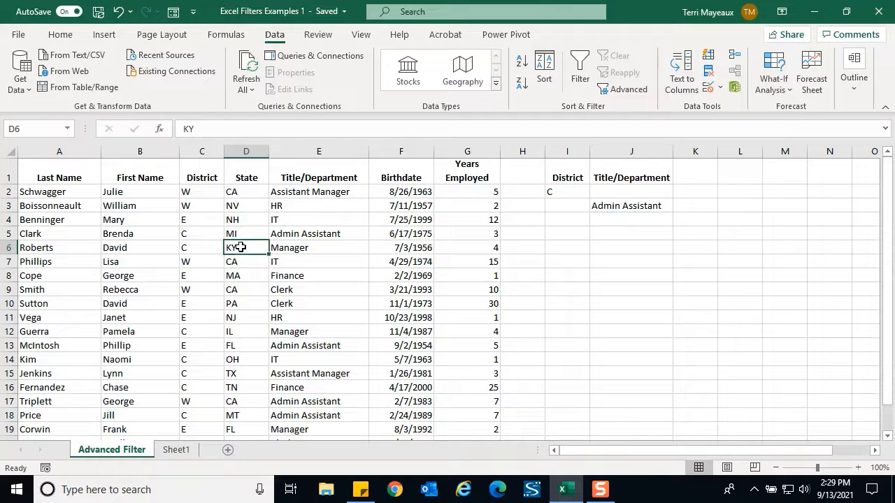
click(620, 89)
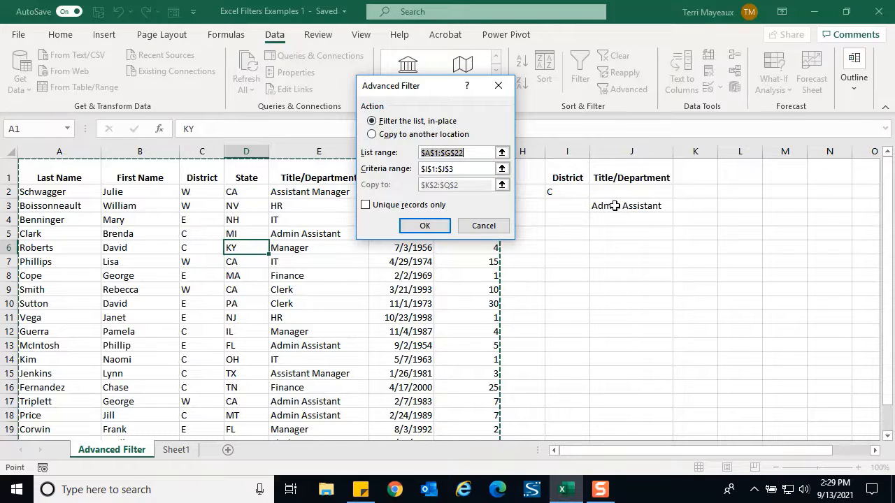
click(423, 227)
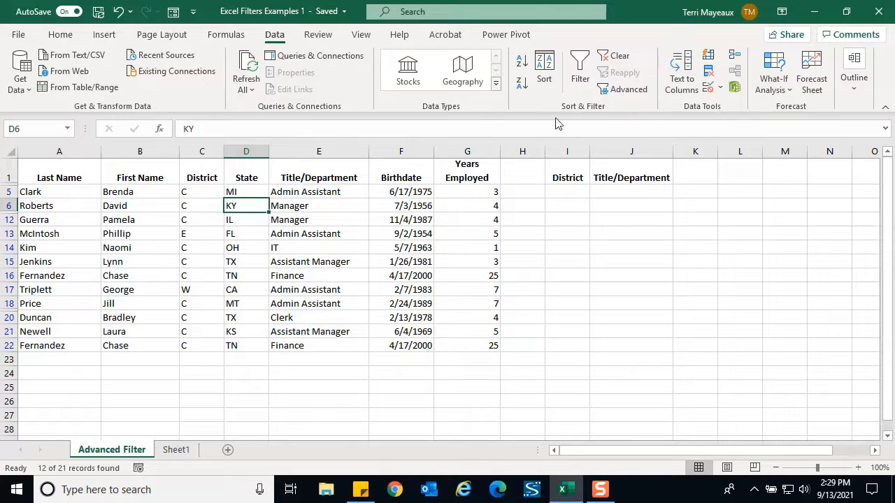
Clear the filter and copy the Title/Department header from E1 into K1 as a third criteria header
click(623, 59)
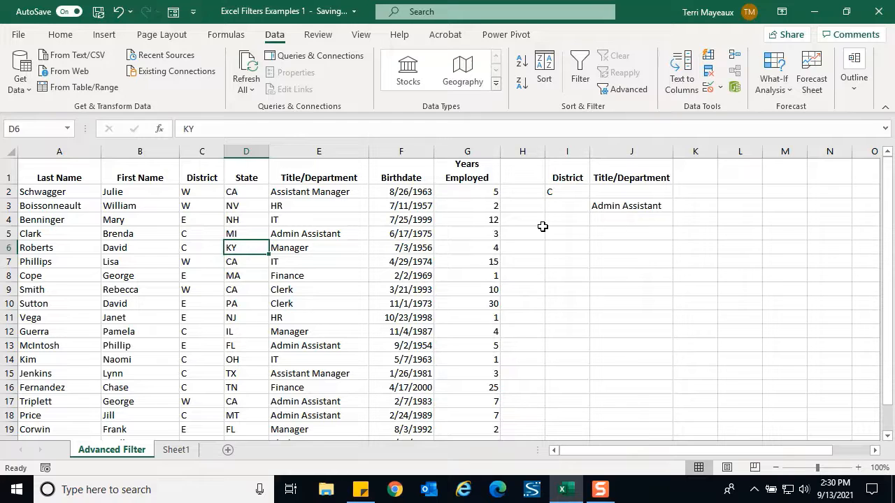
click(330, 179)
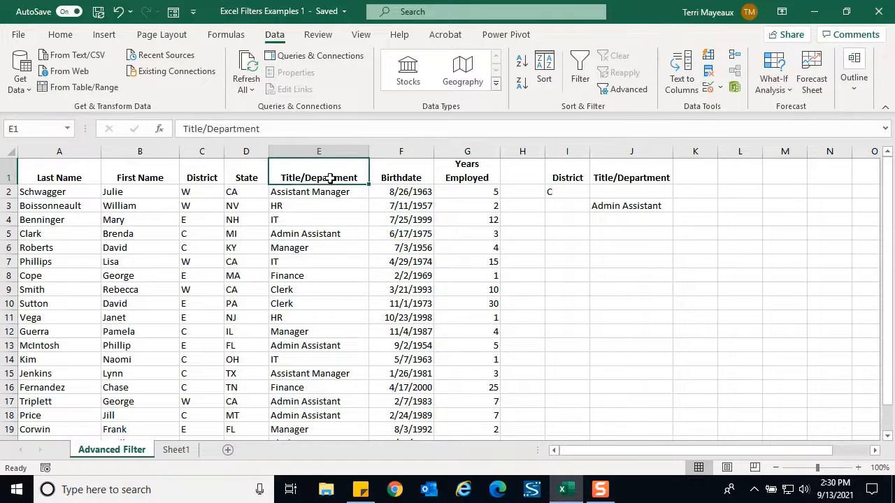
key(ctrl+c)
click(694, 174)
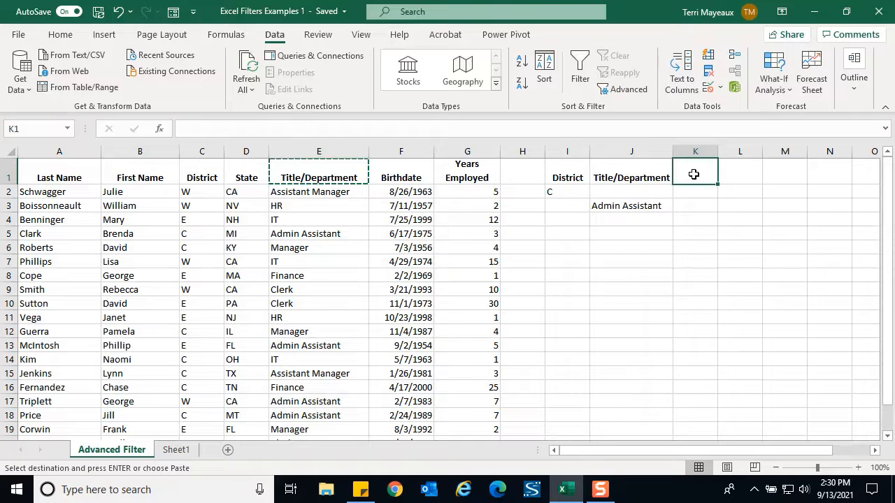
key(ctrl+v)
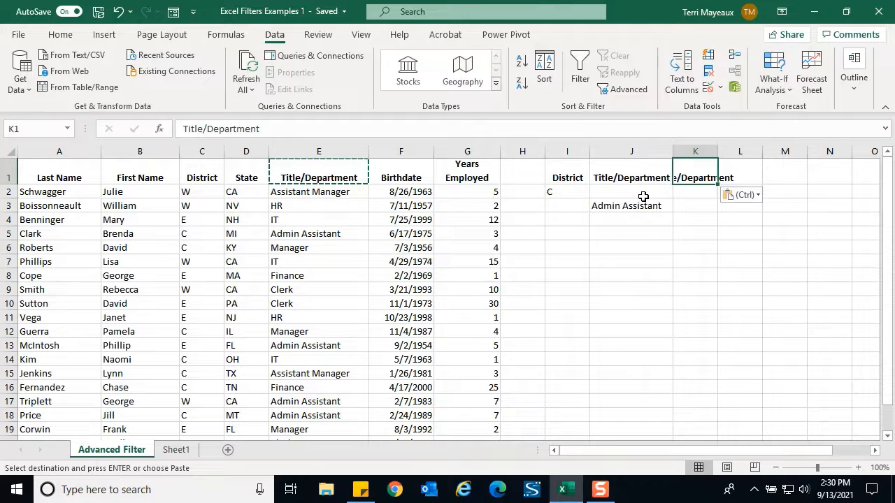
Enter IT in K4 as a further OR criterion under the second Title/Department header
click(690, 221)
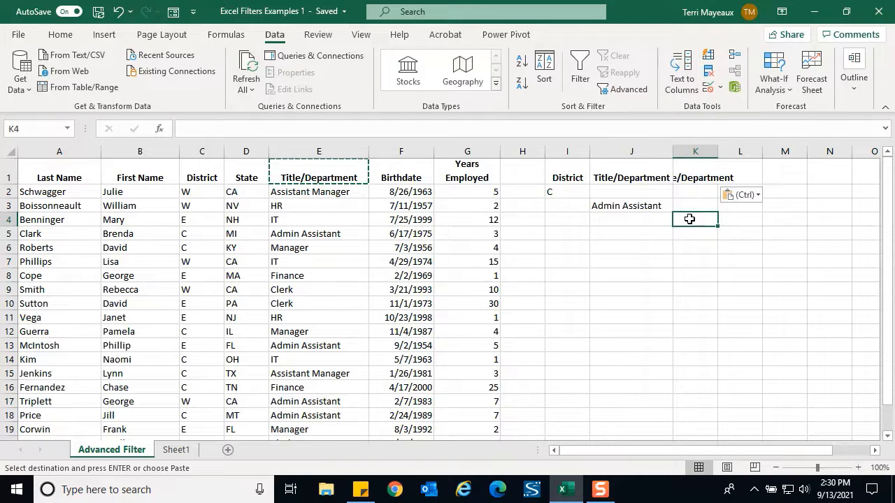
text(IT)
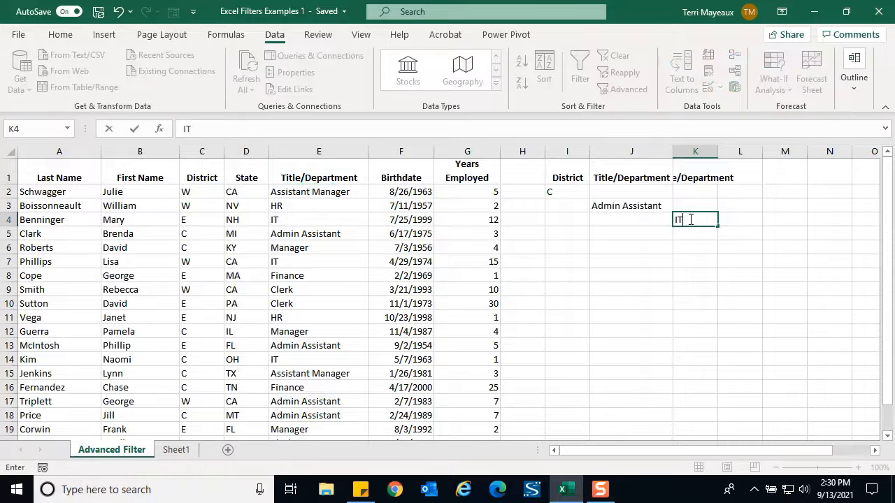
key(Return)
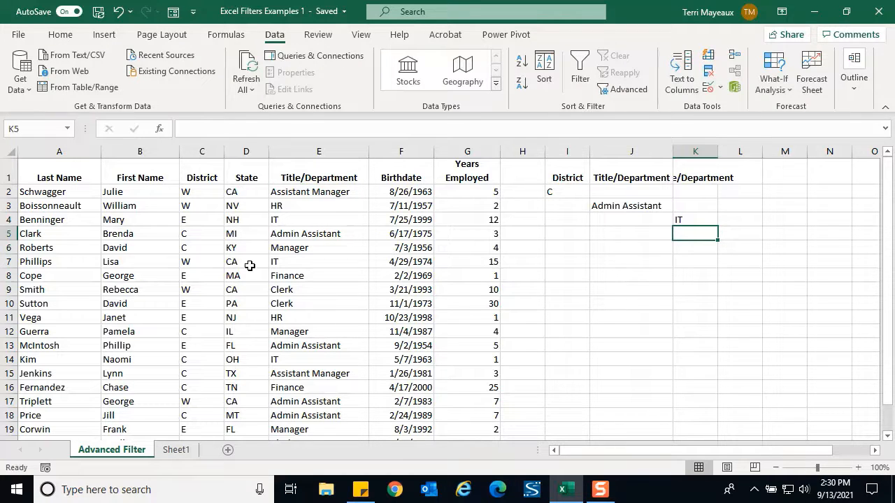
Apply an Advanced Filter in place to the list A1:G22 with the criteria range I1:K4, and clear the filter
click(251, 261)
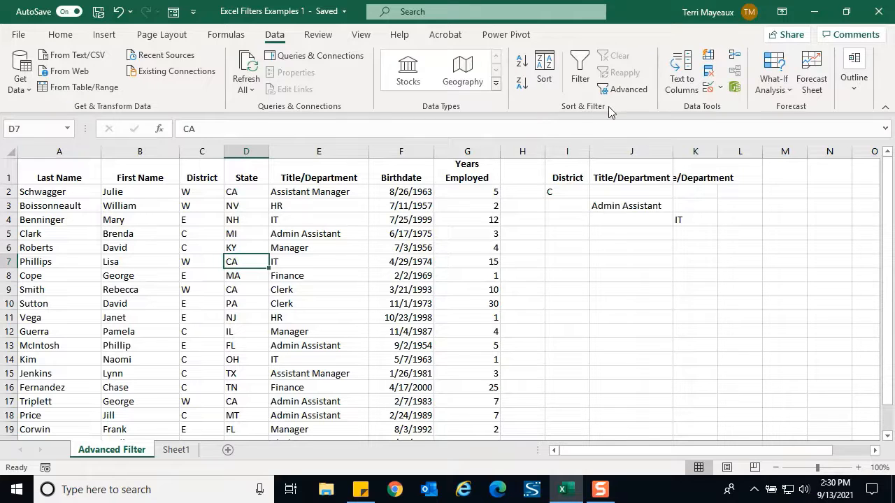
click(624, 91)
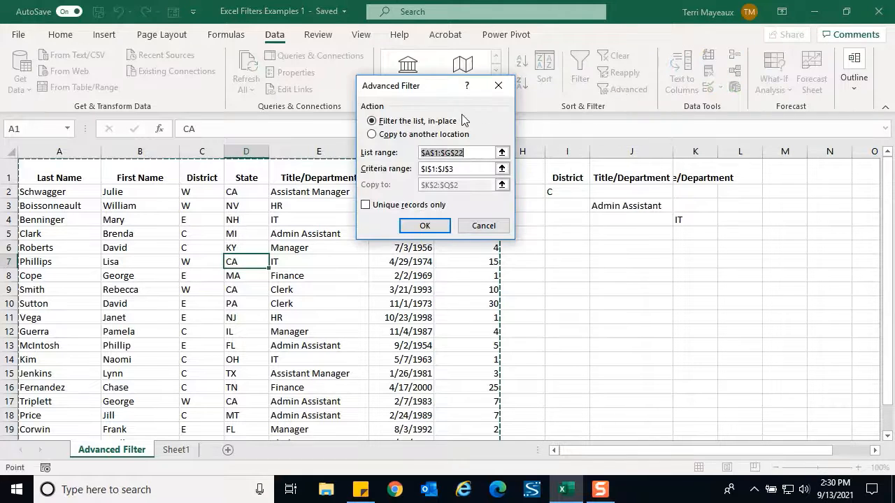
click(501, 169)
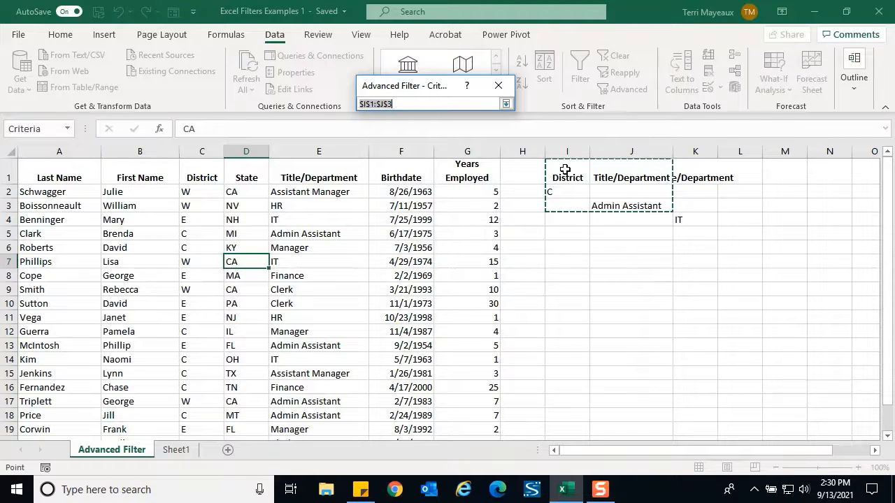
drag(565, 170, 696, 216)
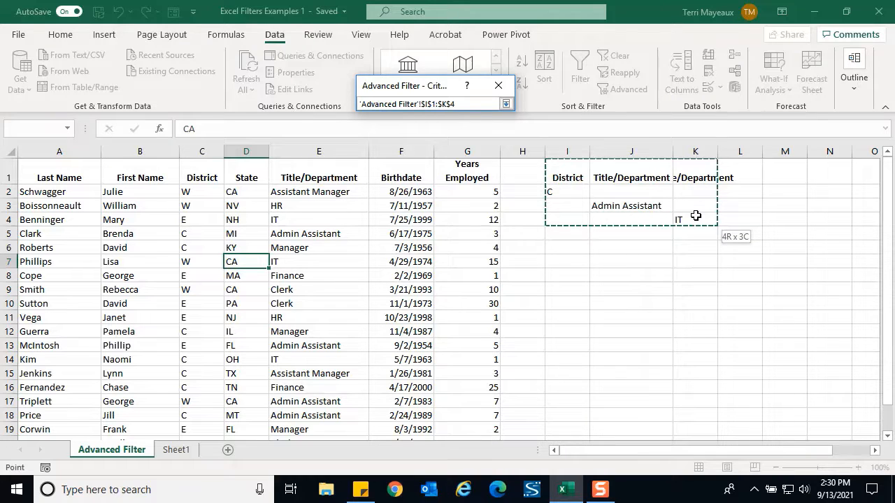
drag(694, 216, 694, 216)
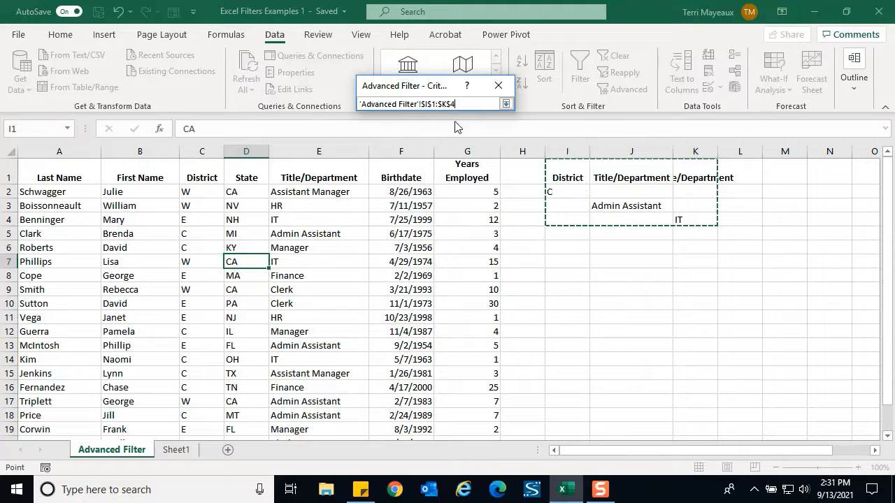
click(506, 104)
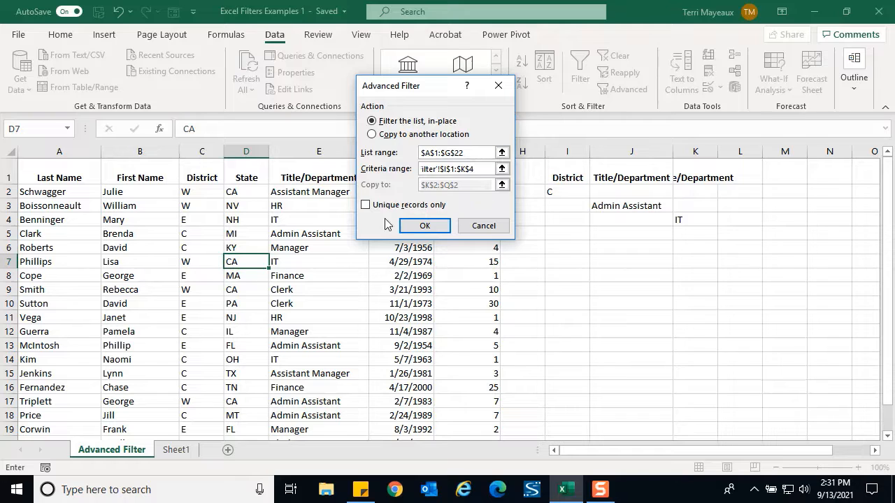
click(426, 226)
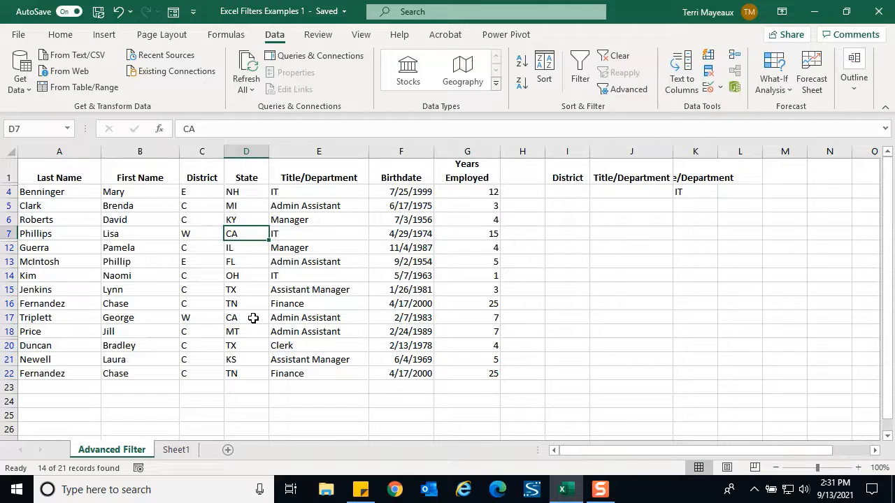
click(622, 59)
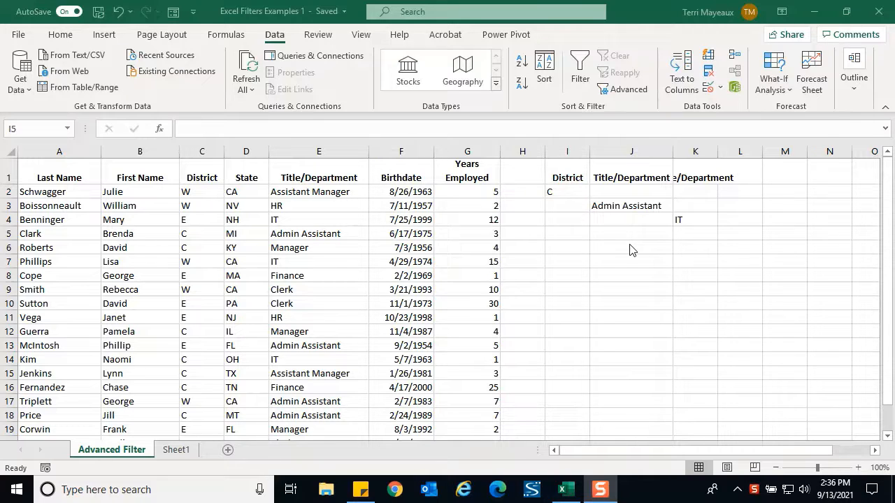
Move the Admin Assistant criterion from J3 to J2 and the IT criterion from K4 to K3
click(619, 207)
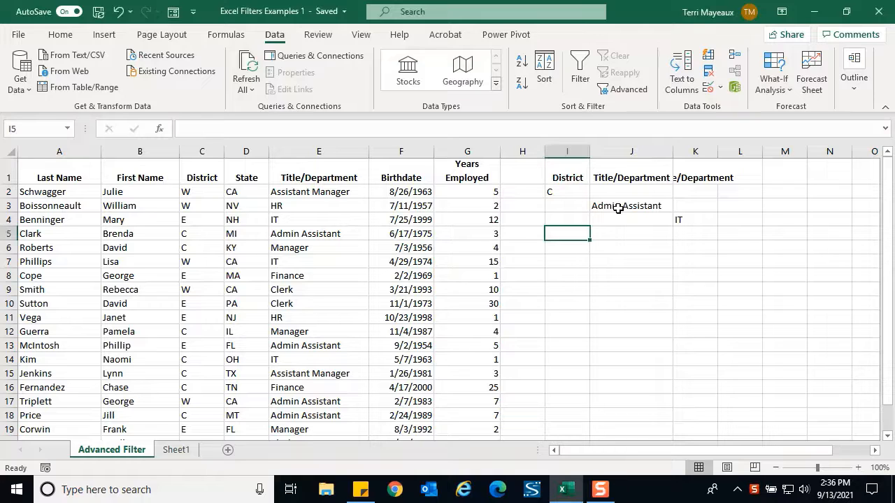
drag(617, 200, 616, 196)
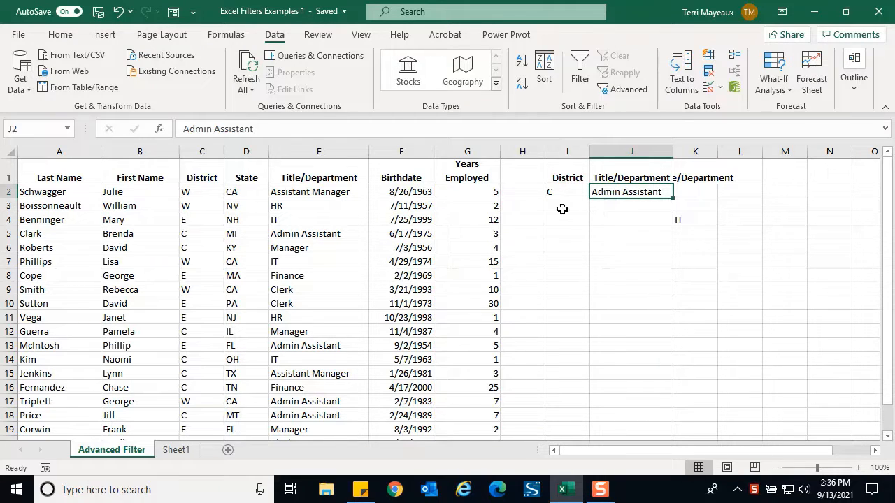
click(694, 218)
drag(693, 214, 693, 206)
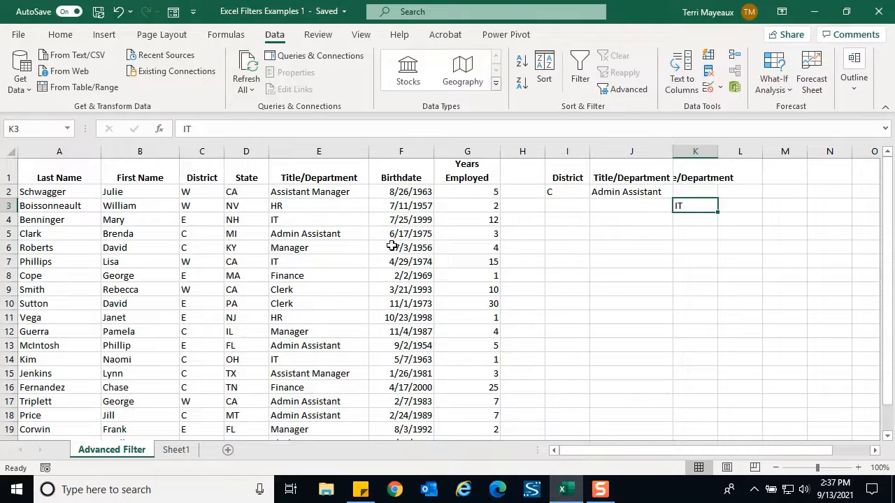
Apply an Advanced Filter in place to the list A1:G22 with the criteria range I1:K3, and clear the filter
click(264, 264)
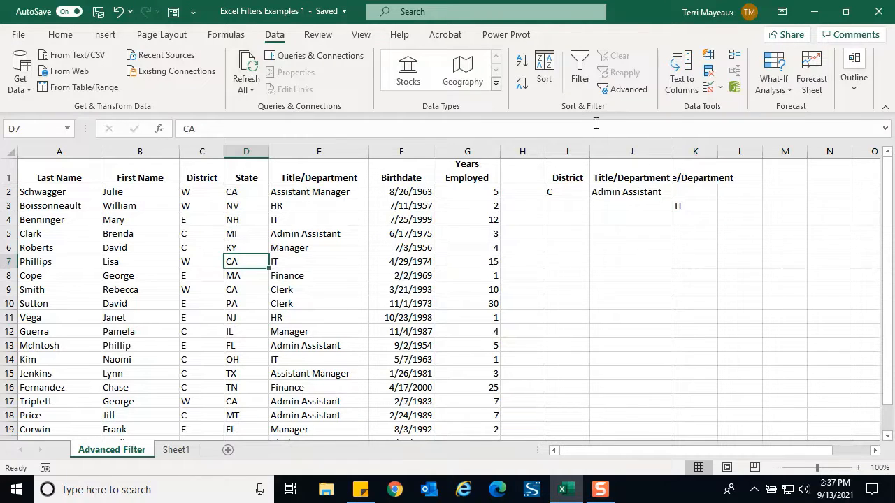
click(624, 89)
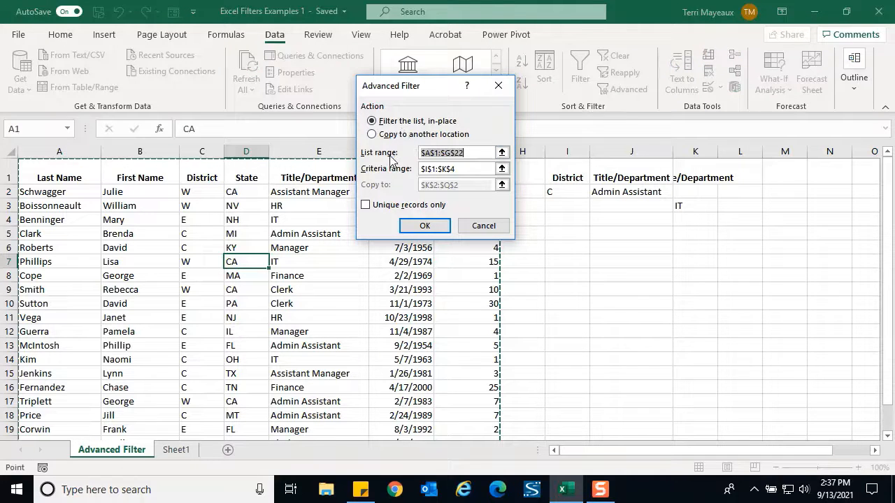
click(502, 172)
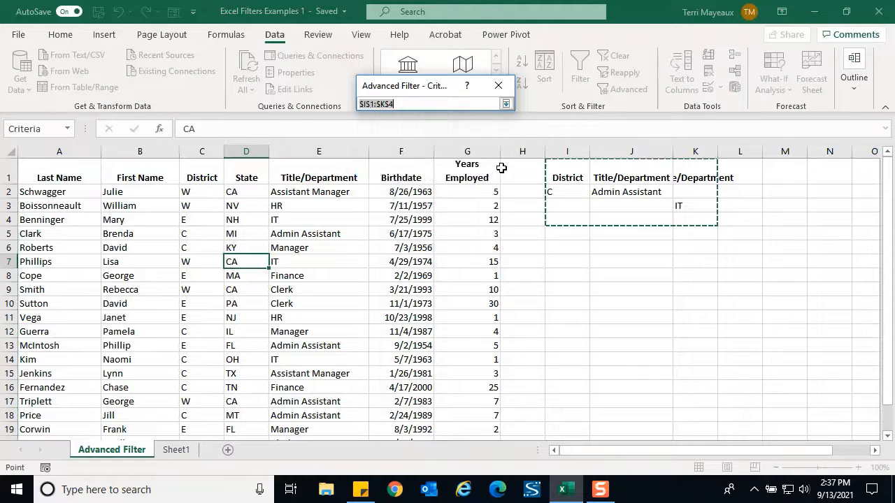
drag(555, 172, 704, 204)
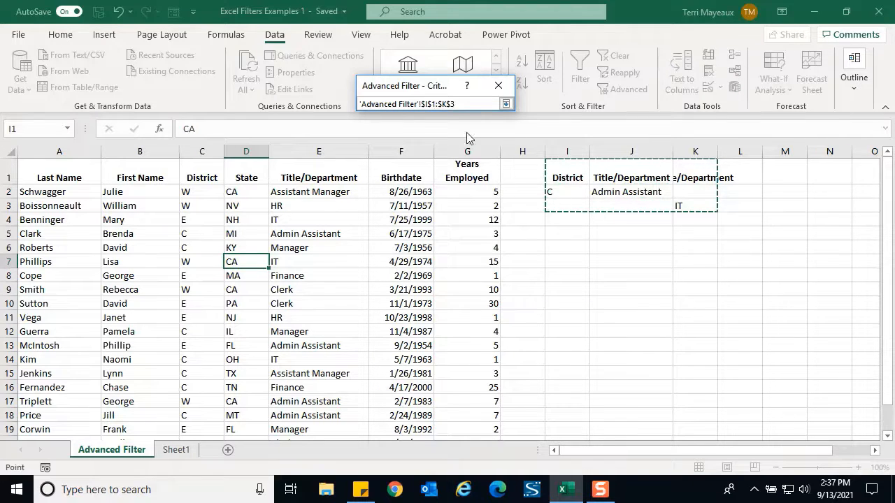
click(505, 103)
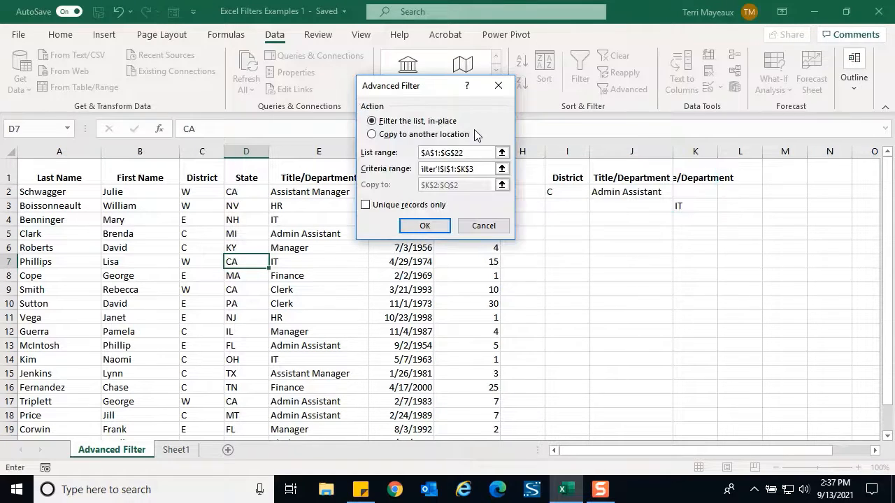
click(424, 225)
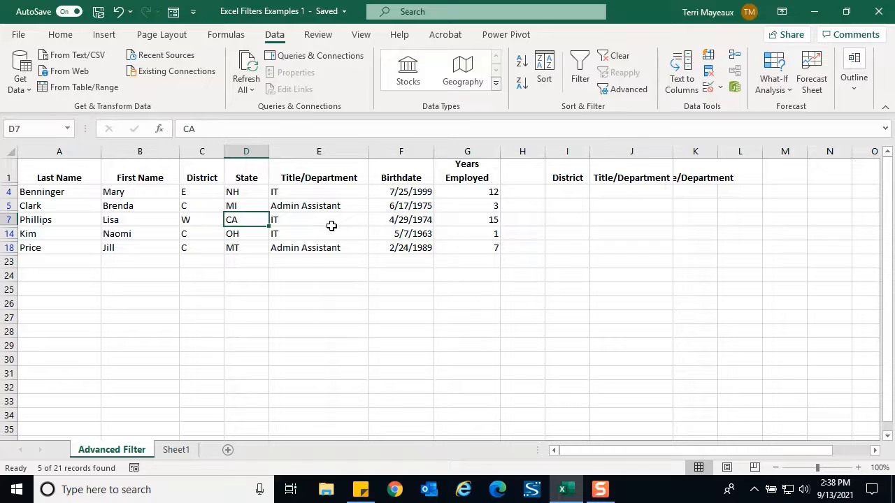
click(620, 62)
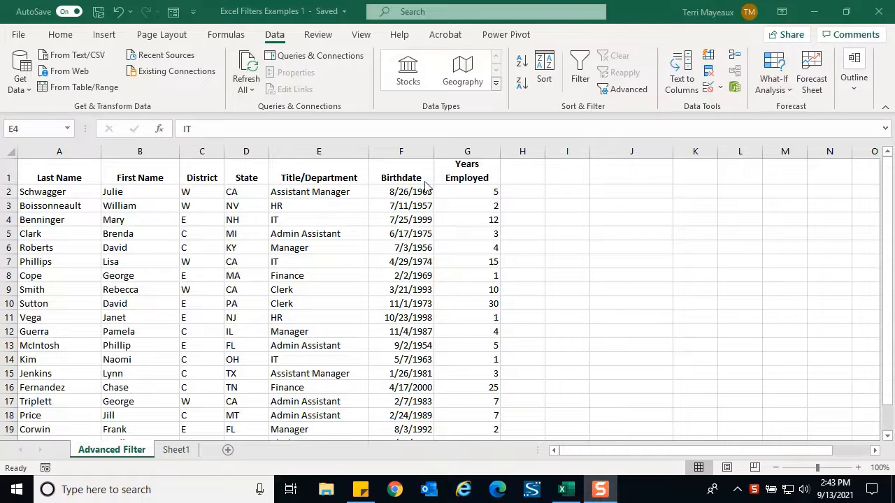
Copy the Birthdate header from F1 into I1 as the criteria header
click(403, 177)
click(403, 178)
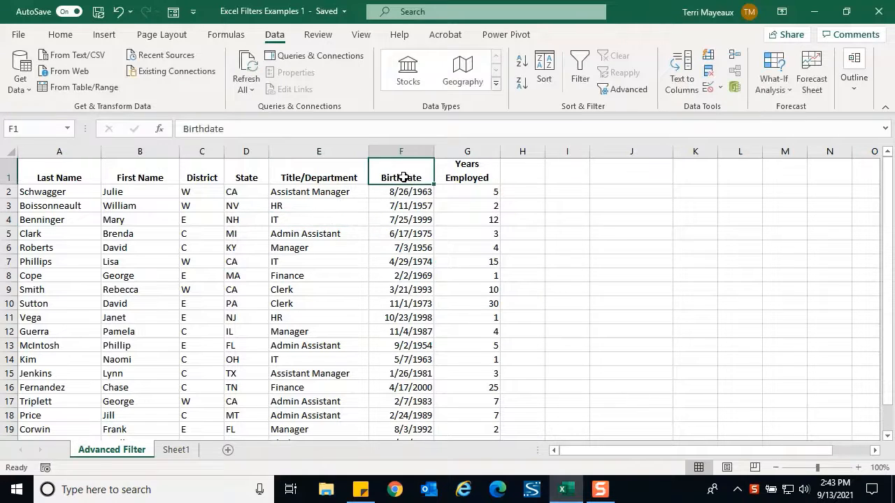
key(ctrl+c)
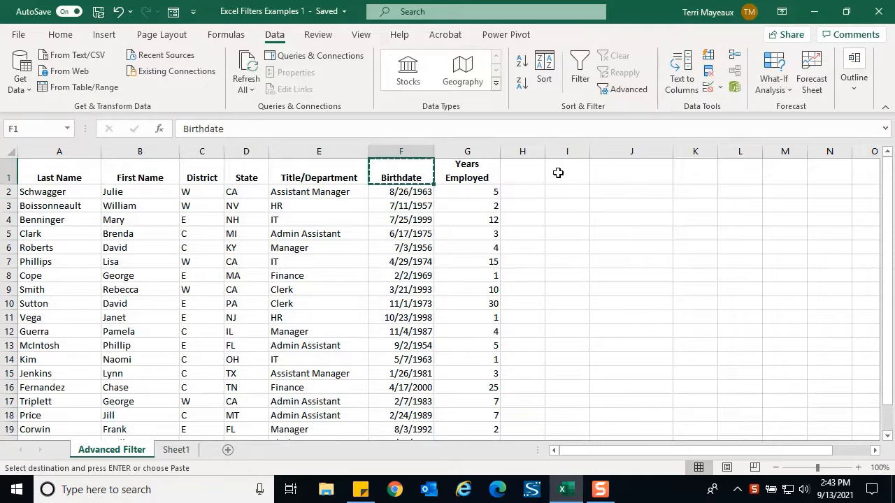
click(561, 176)
key(ctrl+v)
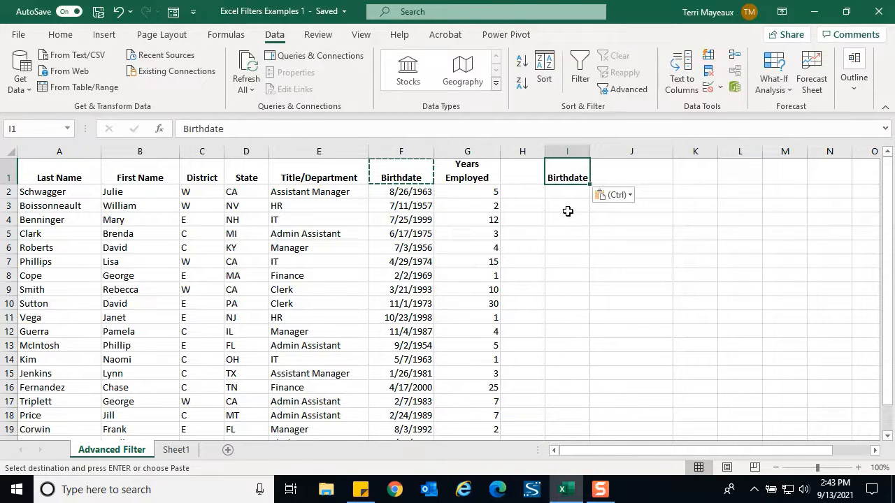
Enter the criterion >=1/1/1985 in I2 under the Birthdate criteria header
click(563, 194)
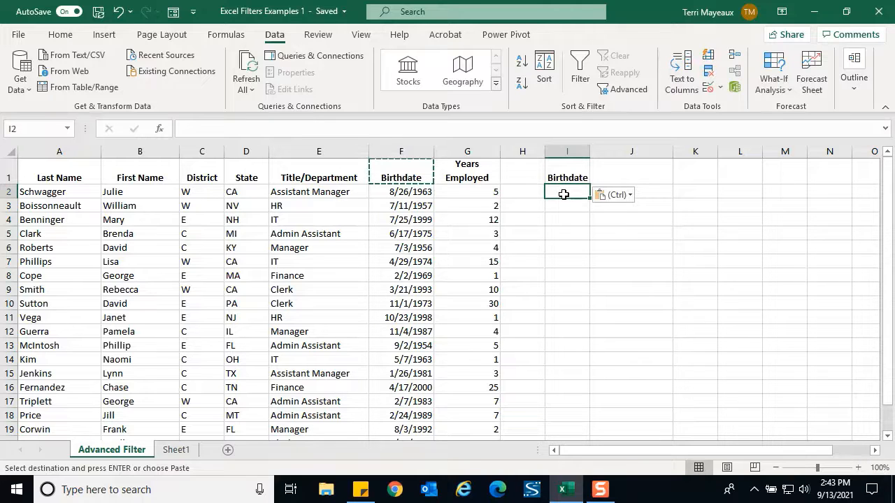
text(>=1/1)
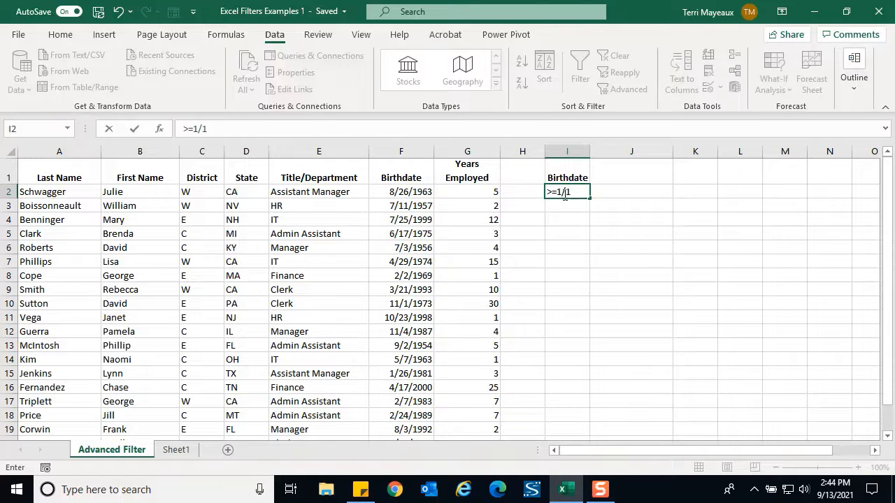
text(985)
key(Return)
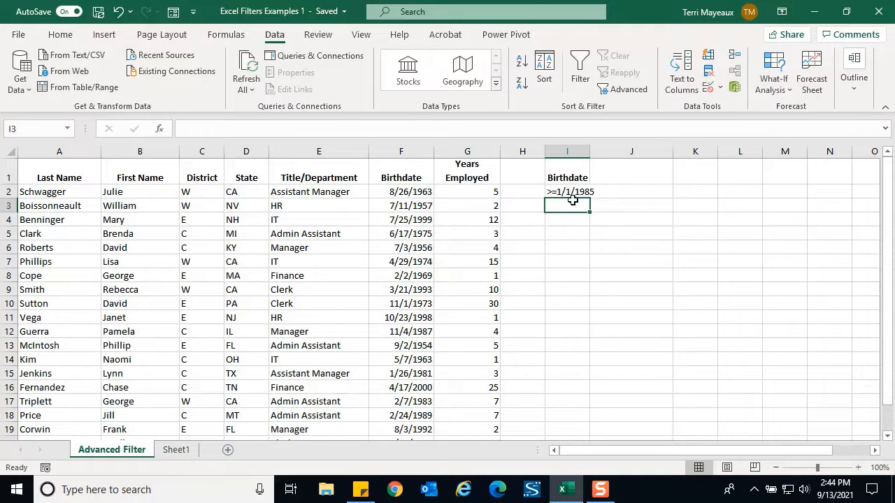
Apply an Advanced Filter in place to the list A1:G22 using the criteria range I1:I2
click(348, 219)
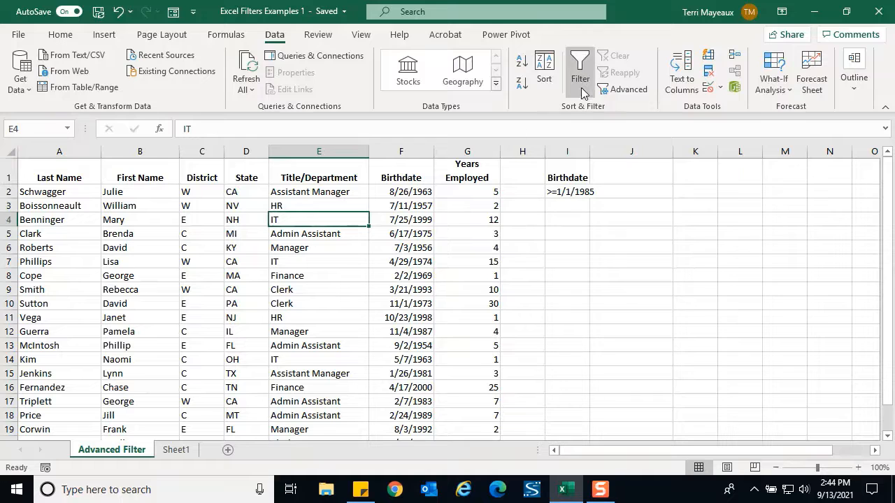
click(607, 91)
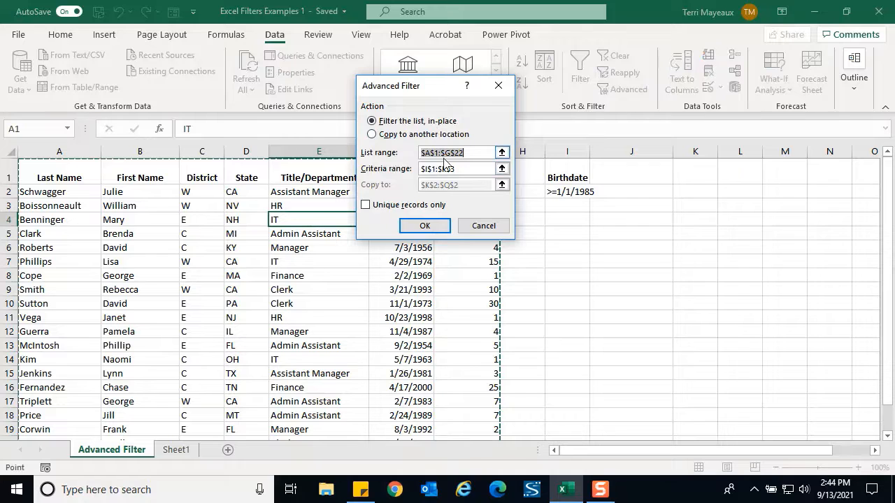
click(502, 170)
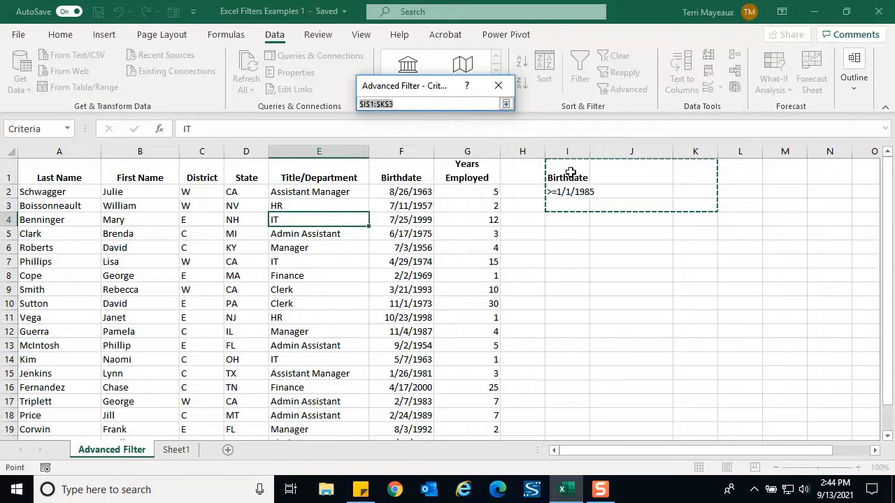
drag(571, 172, 576, 196)
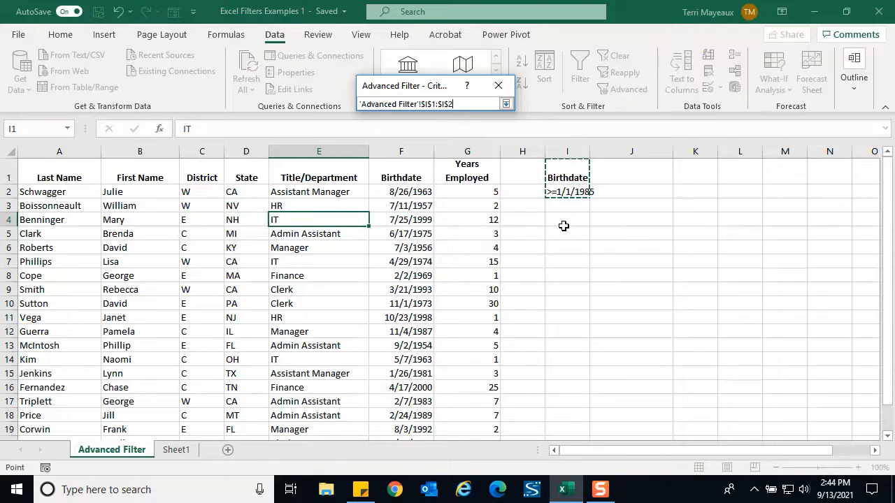
click(505, 104)
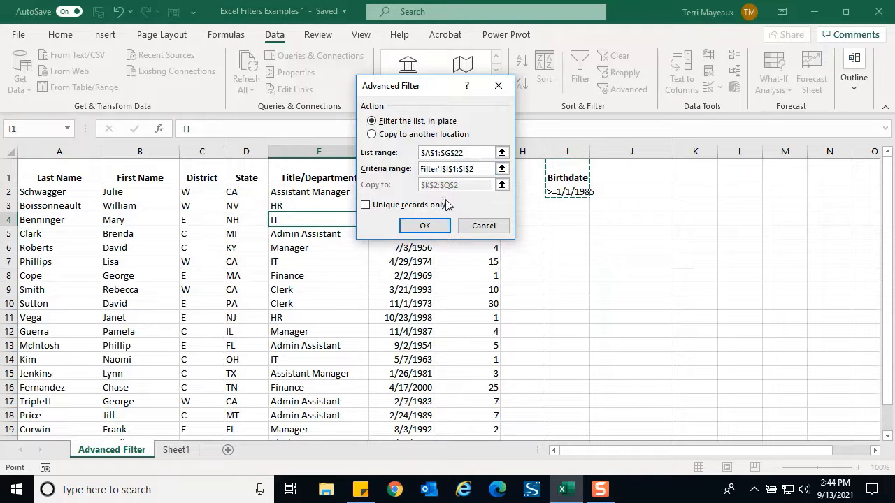
click(424, 225)
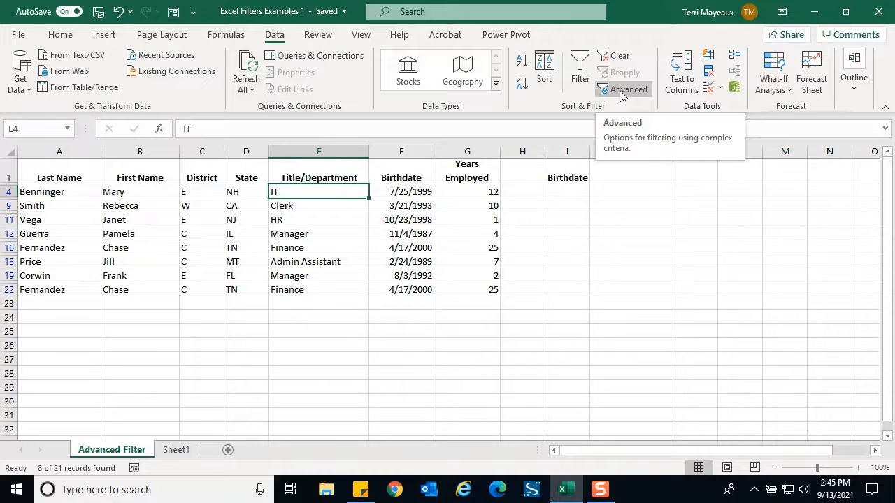
Clear the filter and delete the Birthdate header and criterion from I1:I2
click(620, 61)
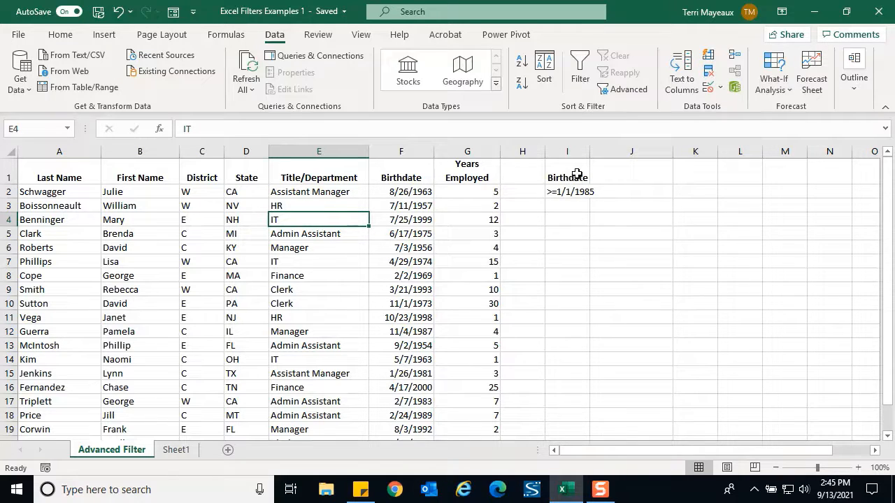
mouse_move(567, 177)
mouse_down()
mouse_move(580, 194)
mouse_move(579, 186)
mouse_up()
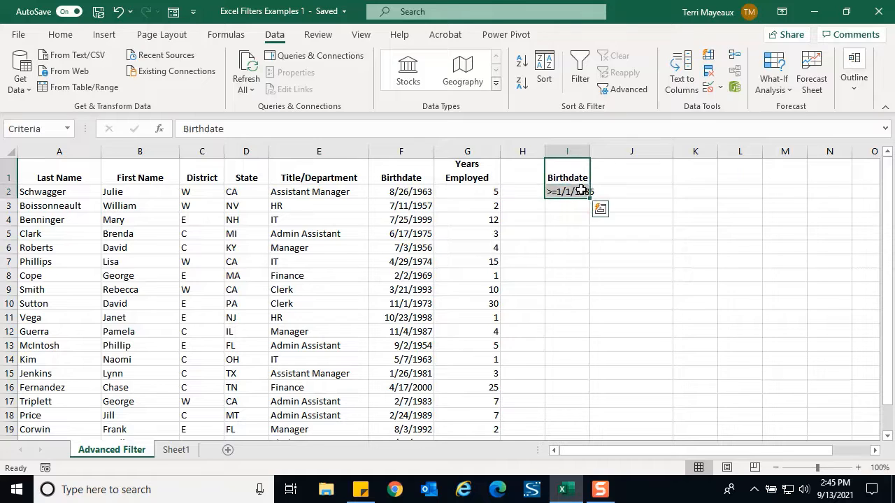
key(Delete)
click(580, 179)
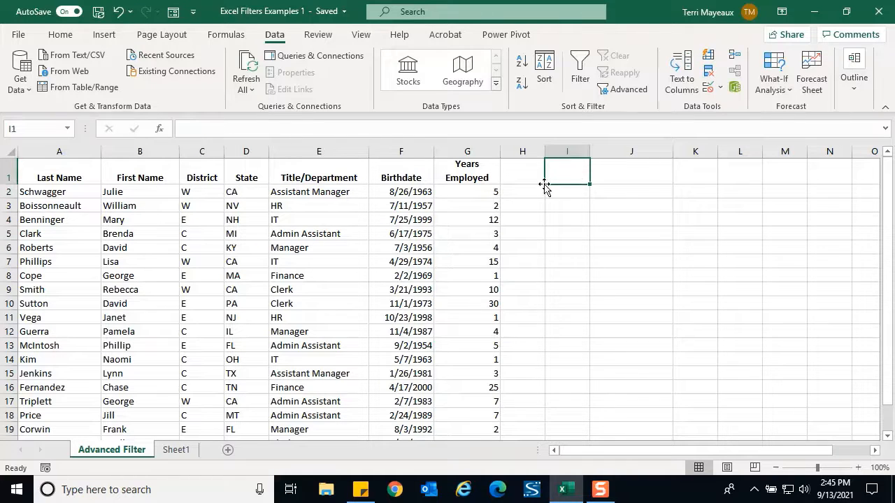
Copy the Years Employed header from G1 into I1 and J1, and widen column I to fit it
click(478, 179)
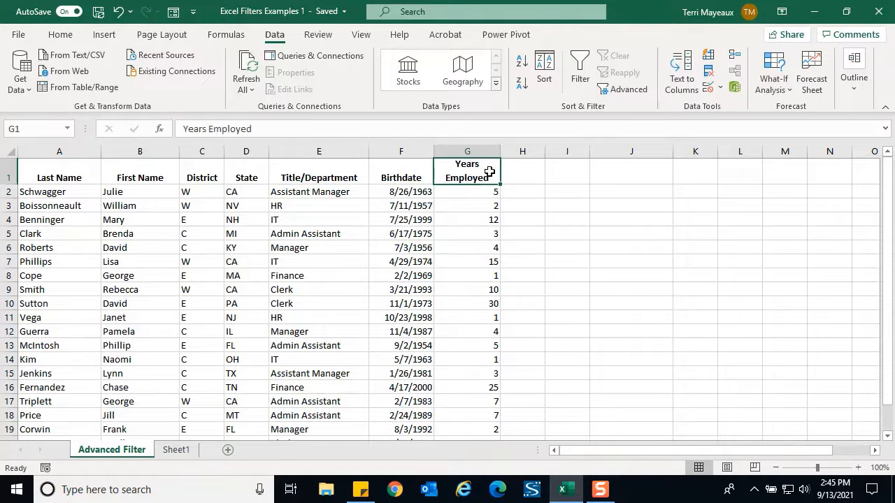
key(ctrl+c)
click(571, 178)
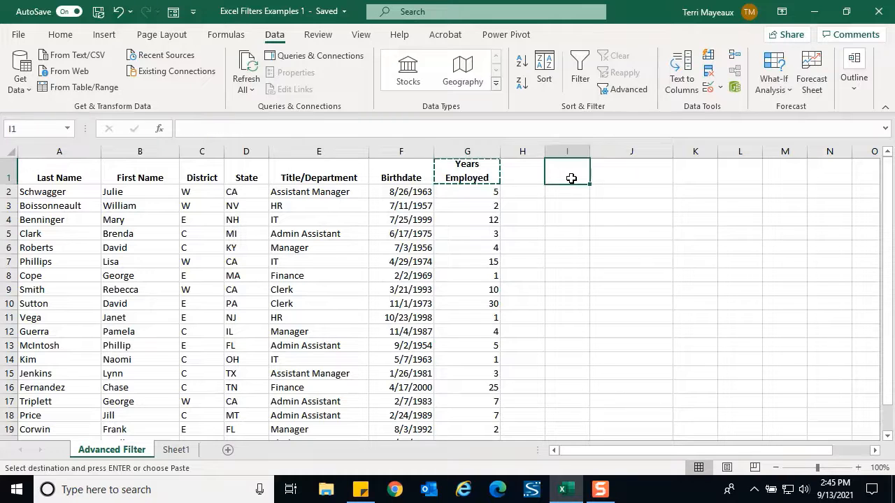
key(ctrl+v)
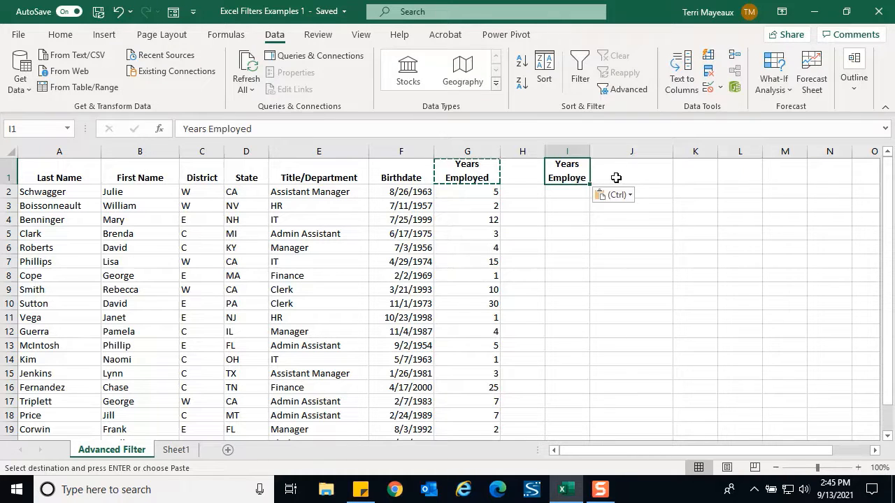
click(615, 178)
key(ctrl+v)
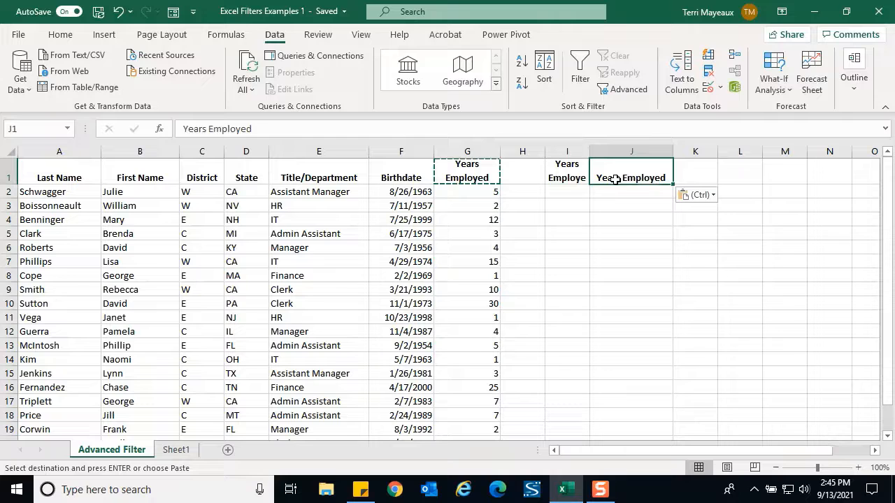
drag(590, 151, 604, 151)
Enter >=10 in I2 and <=25 in J2 as AND criteria under the two Years Employed headers
click(576, 191)
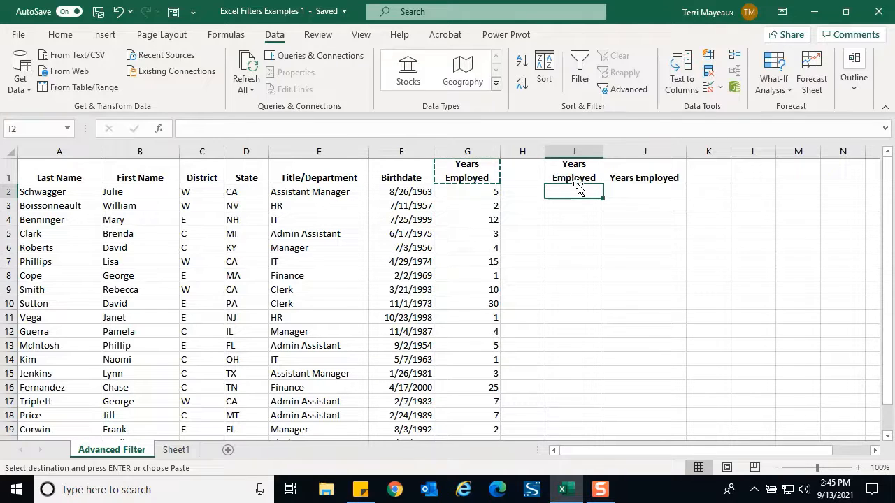
text(>=)
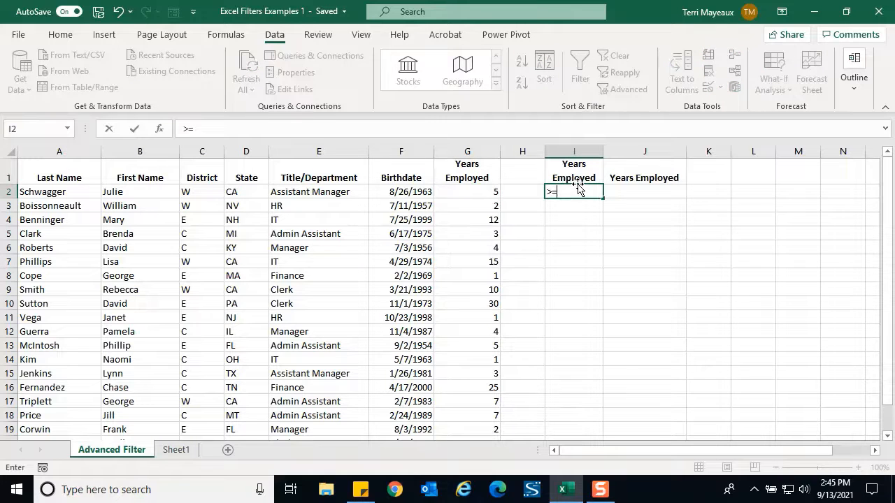
text(10)
click(631, 193)
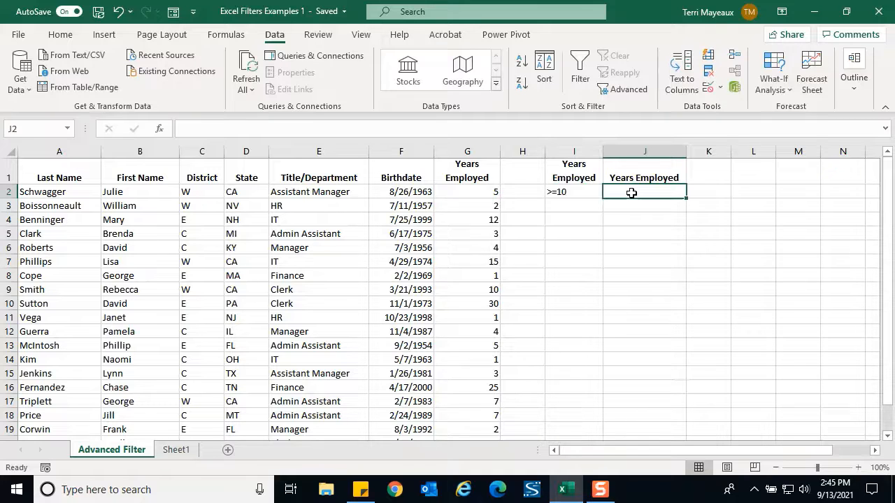
text(<)
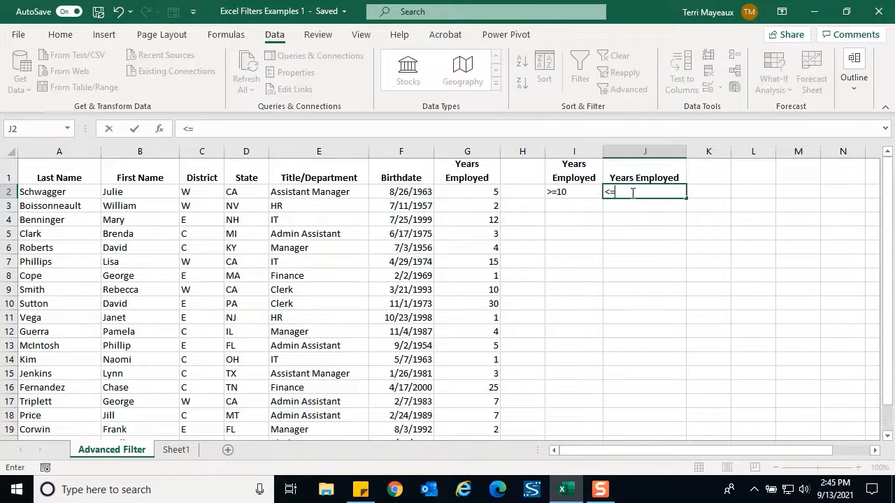
text(=25)
key(Return)
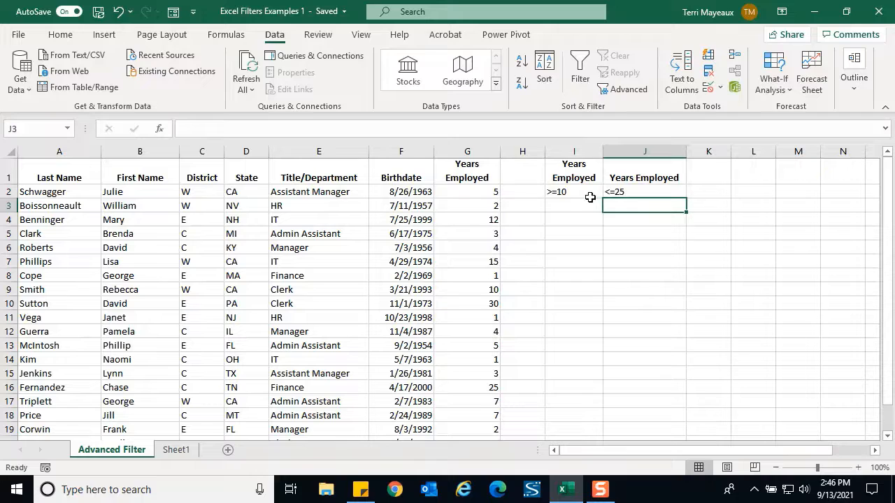
Apply an Advanced Filter in place to the list A1:G22 using the criteria range I1:J2
click(248, 263)
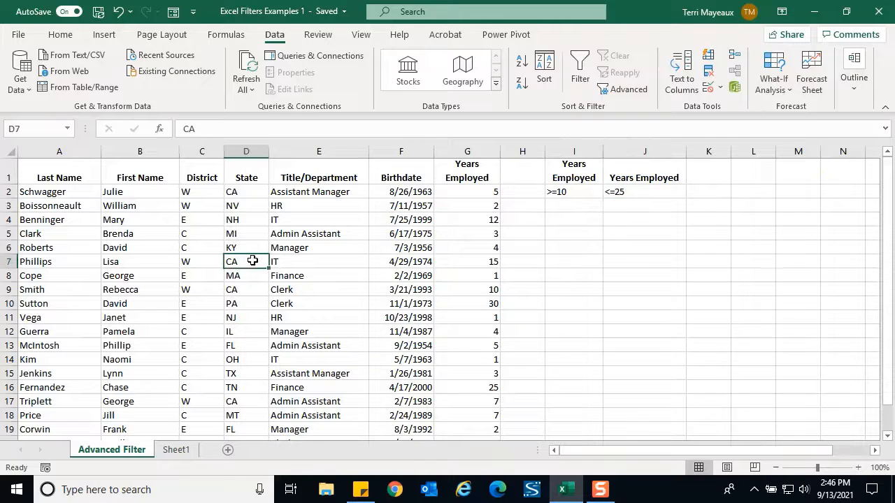
click(627, 90)
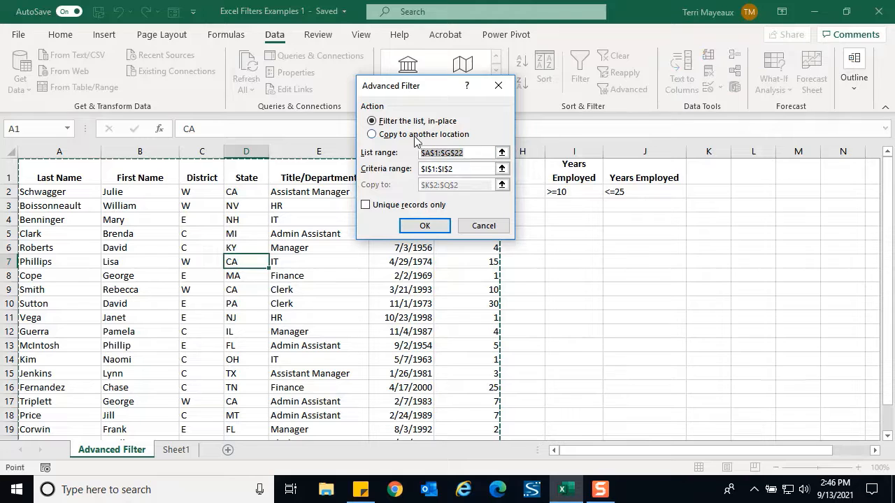
click(501, 169)
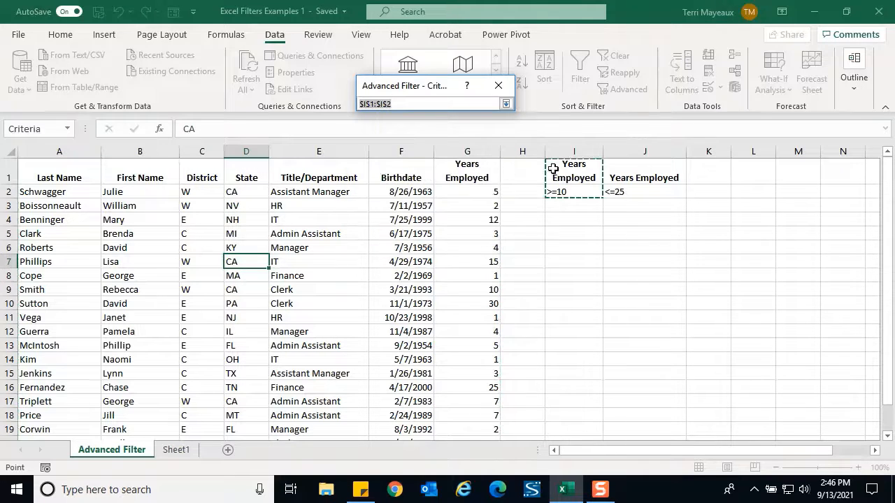
drag(569, 172, 646, 192)
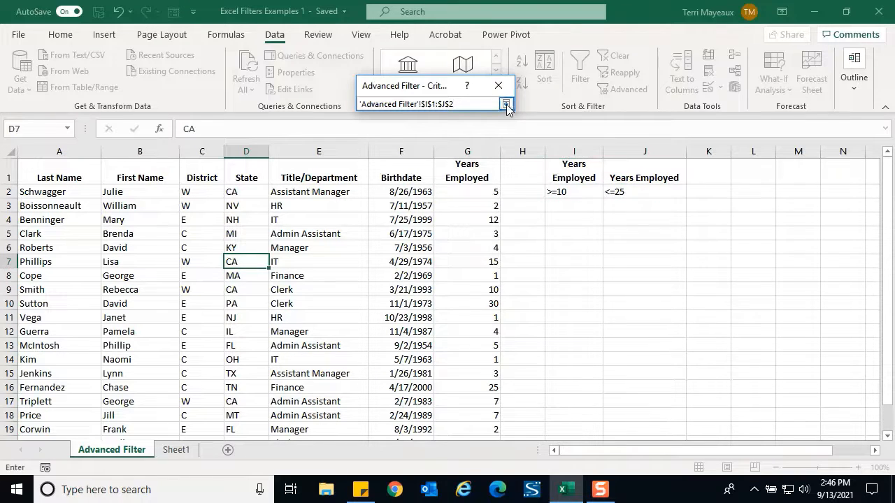
click(506, 103)
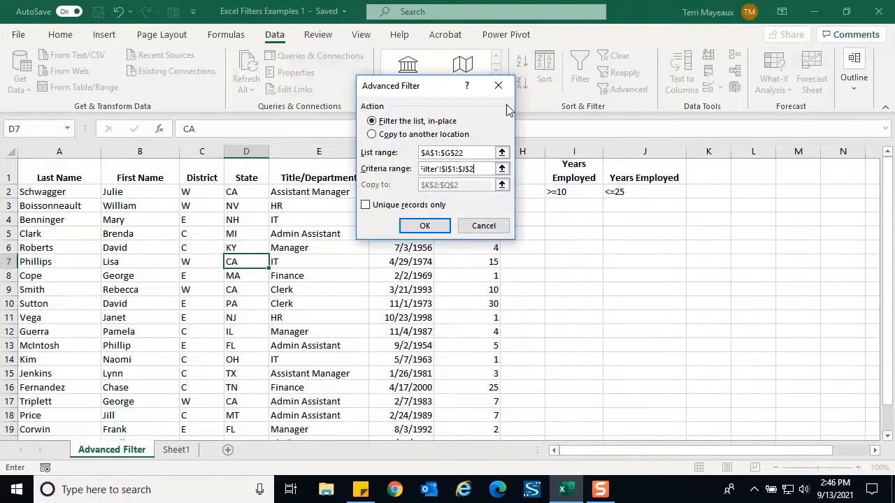
click(424, 228)
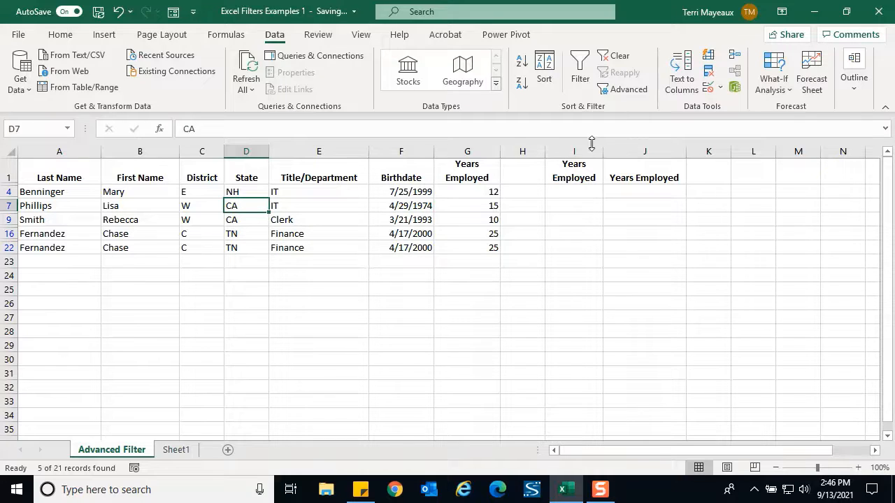
Clear the filter and move the Years Employed criteria block from I1:J2 to J1:K2
click(621, 61)
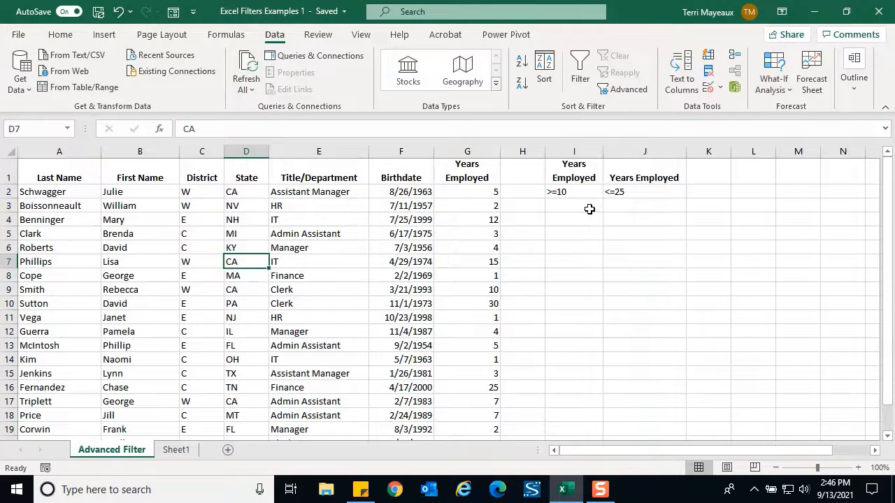
drag(582, 177, 624, 191)
drag(686, 181, 699, 183)
Copy the Birthdate header from F1 into I1
click(573, 177)
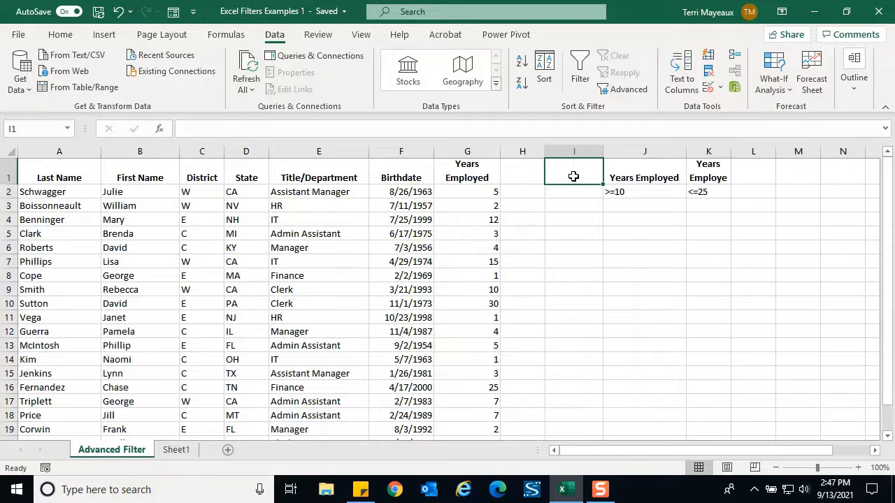
click(395, 176)
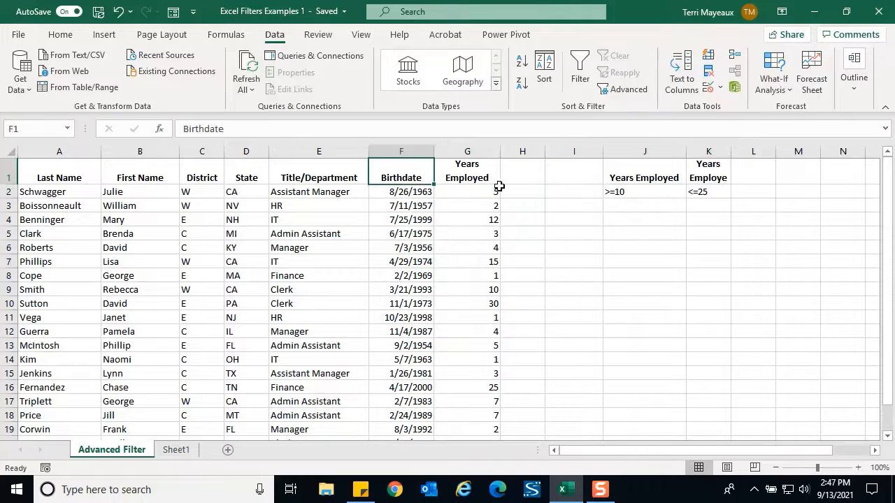
key(ctrl+c)
click(580, 173)
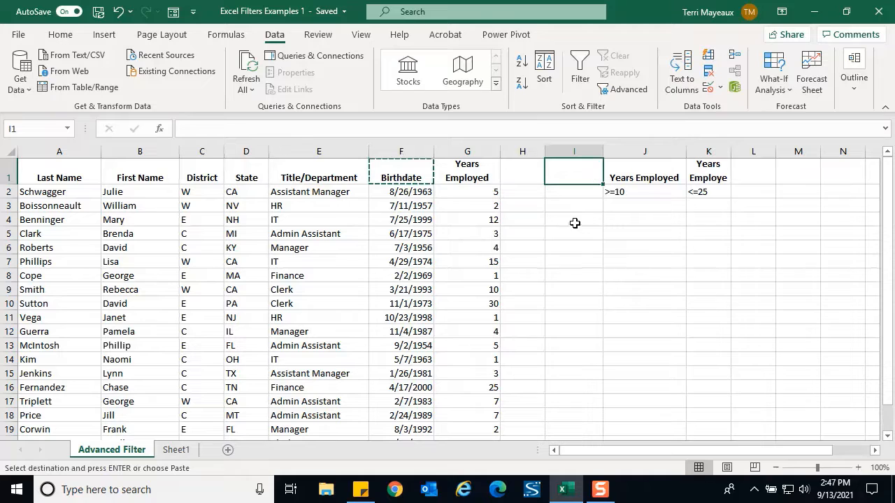
key(ctrl+v)
Enter >=1/1/1985 in I2 as the criterion under the Birthdate header
click(567, 194)
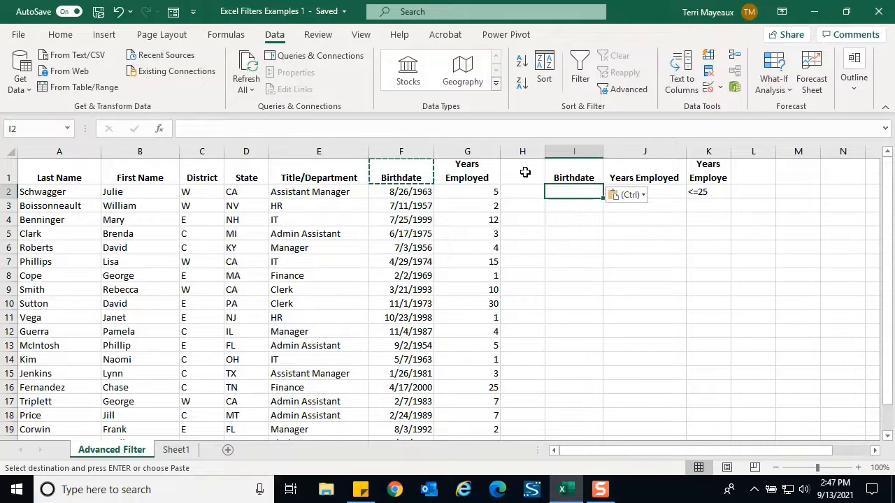
key(Escape)
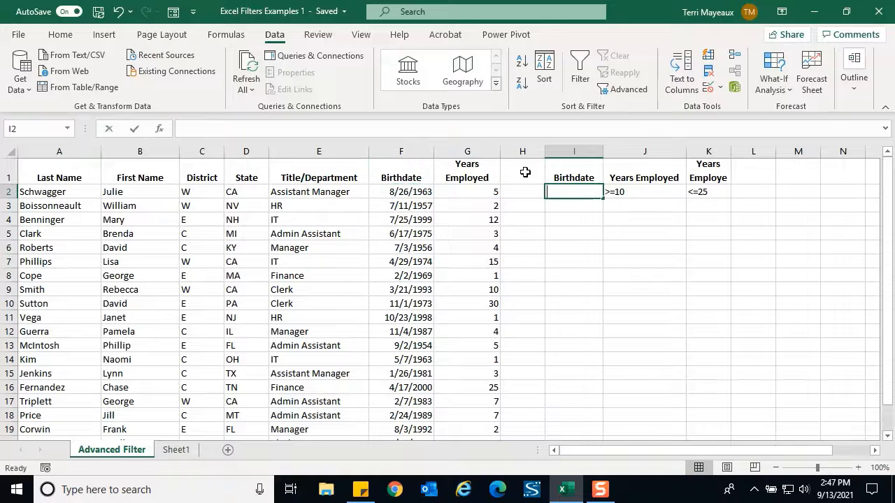
text(>=)
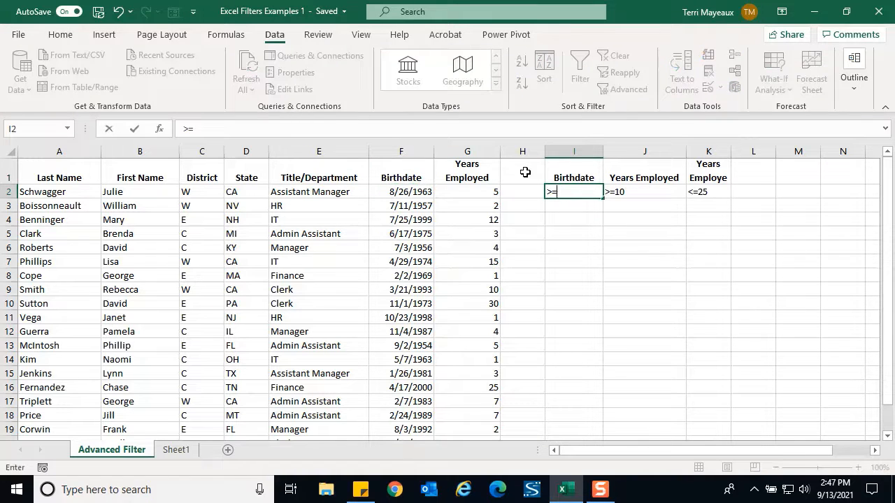
text(1/1/1985)
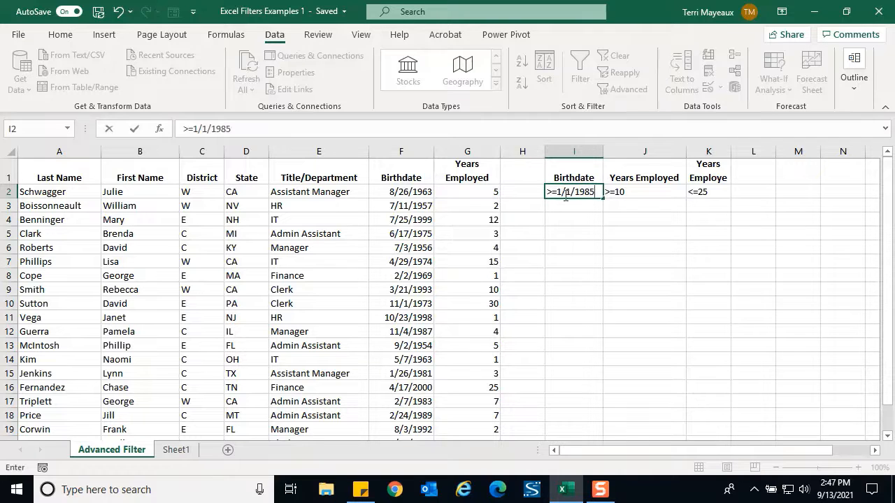
click(648, 204)
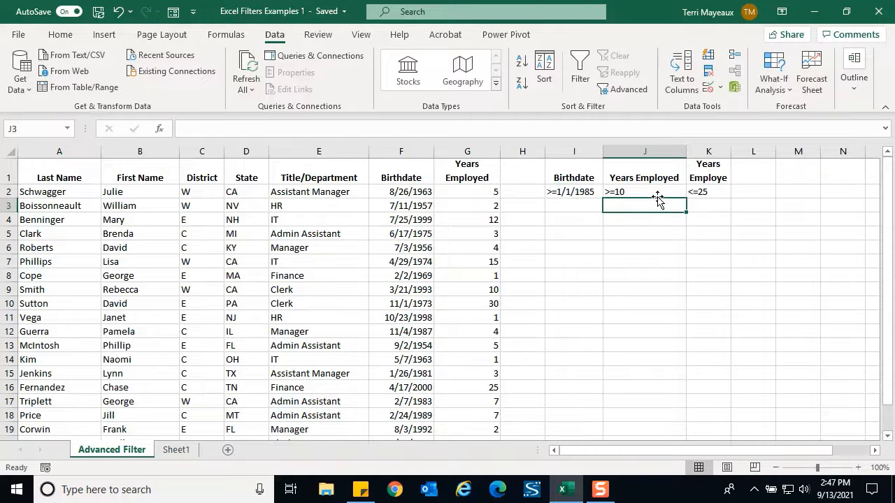
Apply an Advanced Filter in place to the list A1:G22 using the criteria range I1:K2
click(323, 219)
click(624, 89)
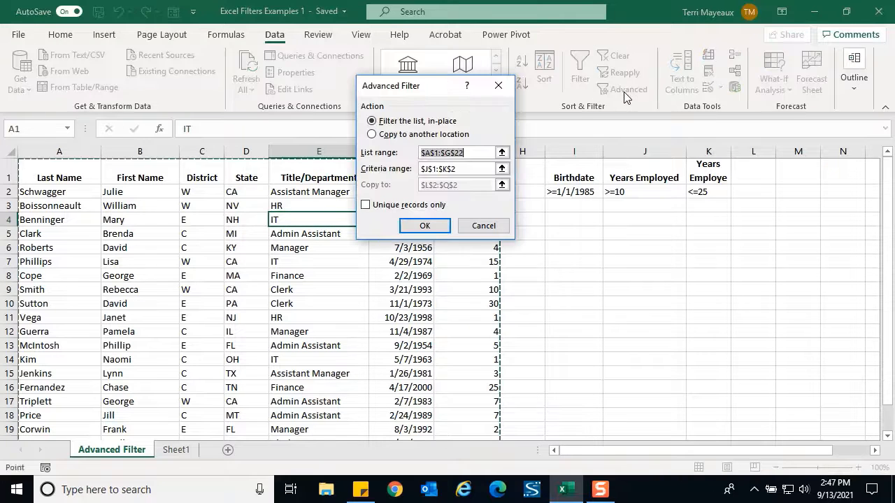
click(462, 168)
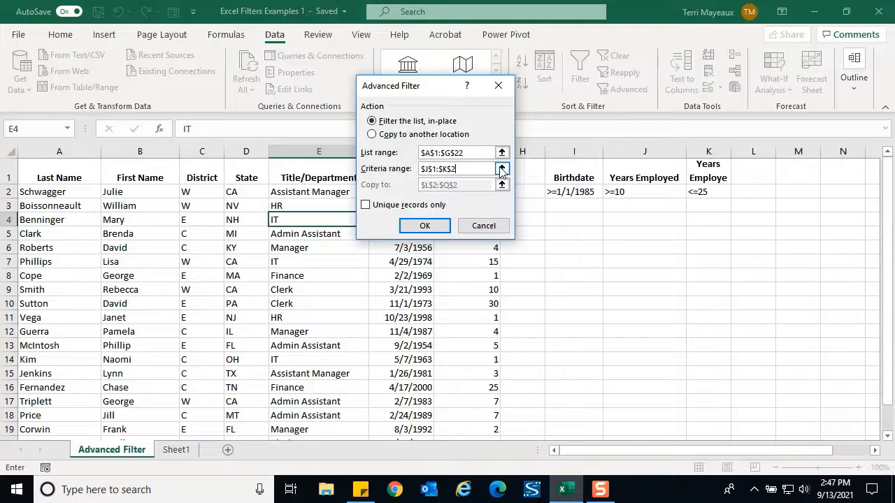
click(501, 170)
click(582, 173)
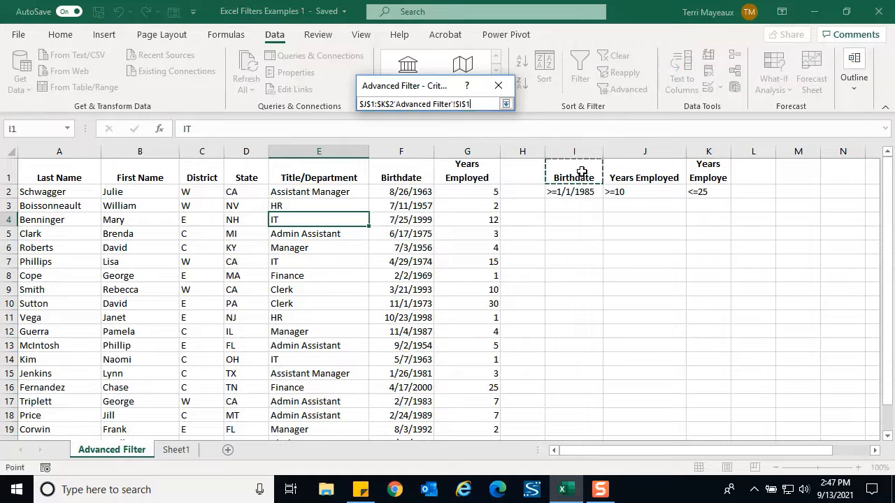
drag(581, 173, 699, 193)
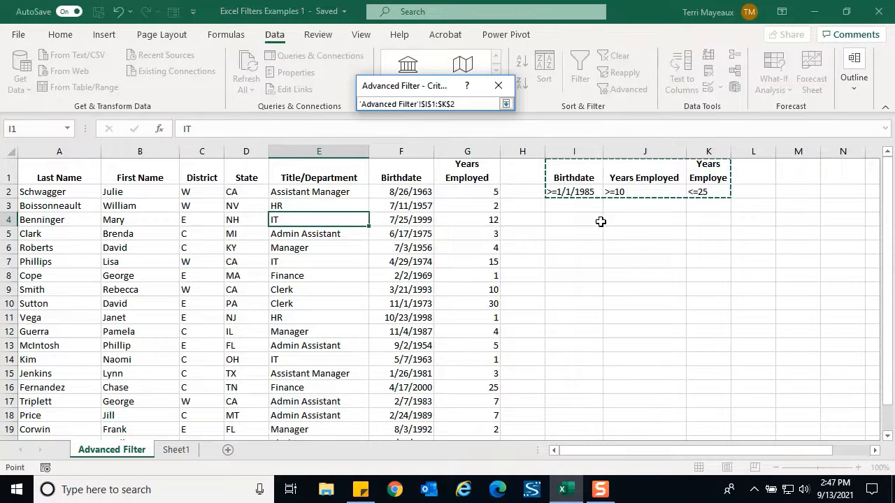
click(506, 104)
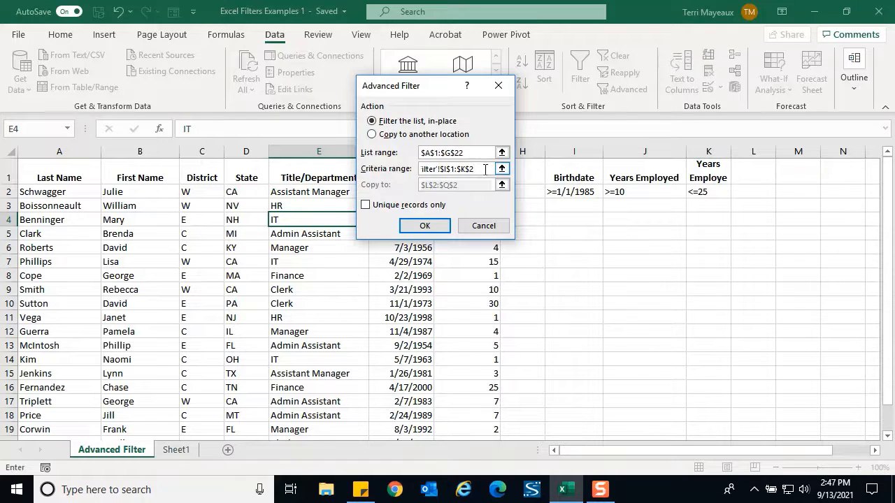
click(427, 225)
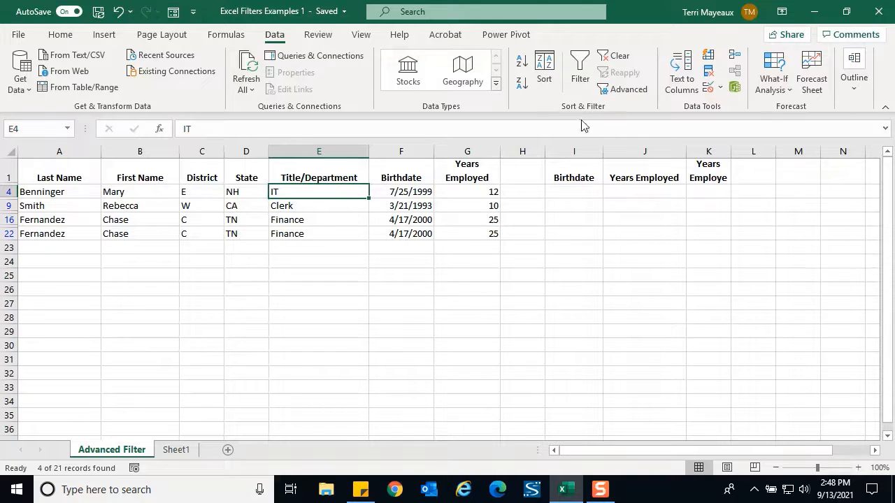
Clear the filter and reapply the Advanced Filter in place with criteria I1:K2, showing unique records only
click(621, 58)
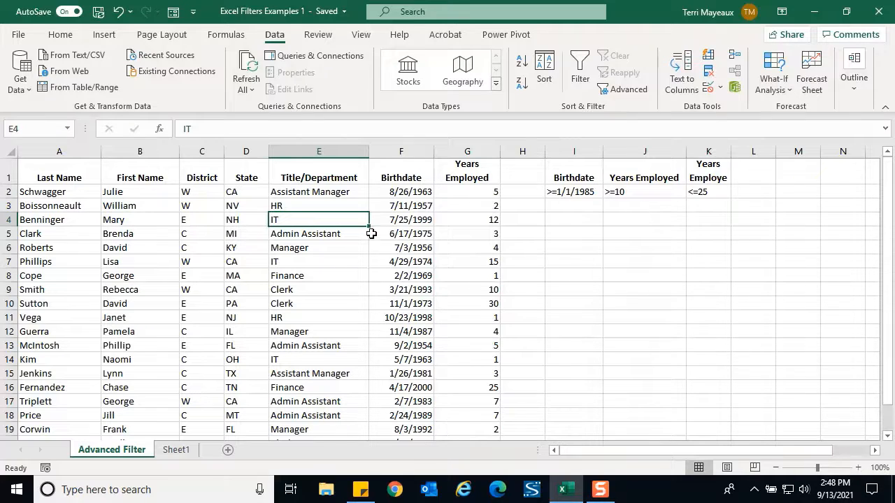
click(625, 89)
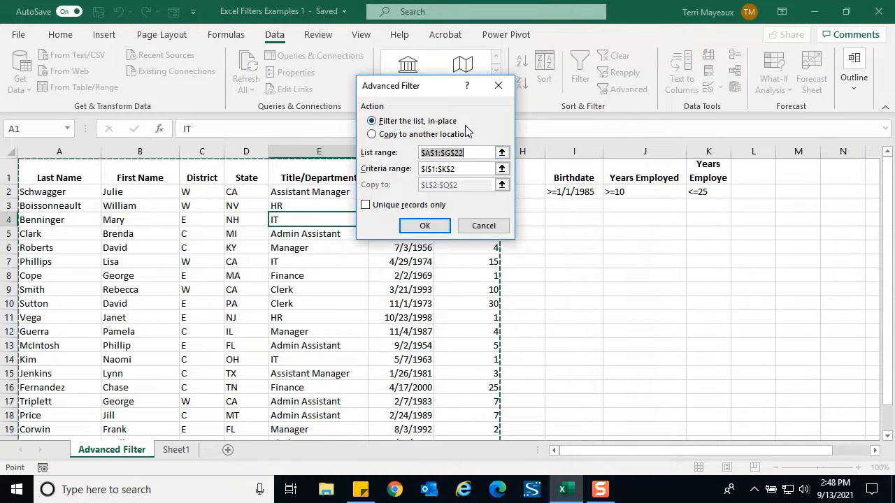
click(469, 169)
click(366, 205)
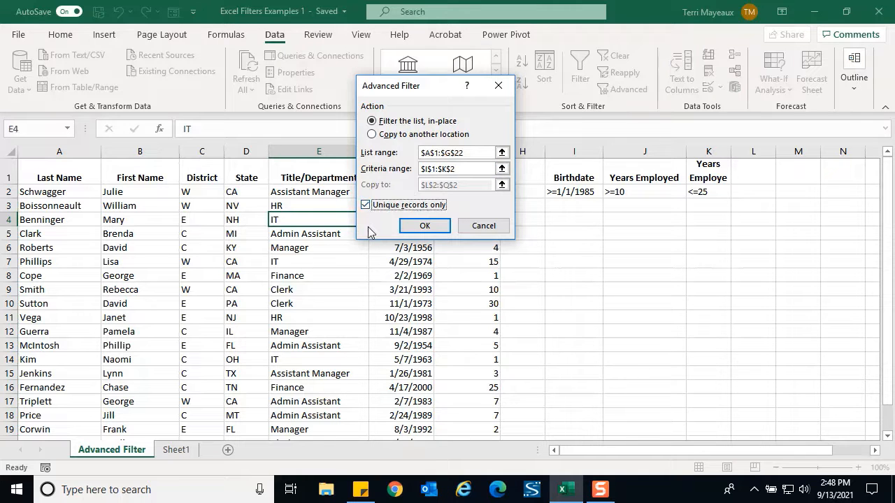
click(424, 226)
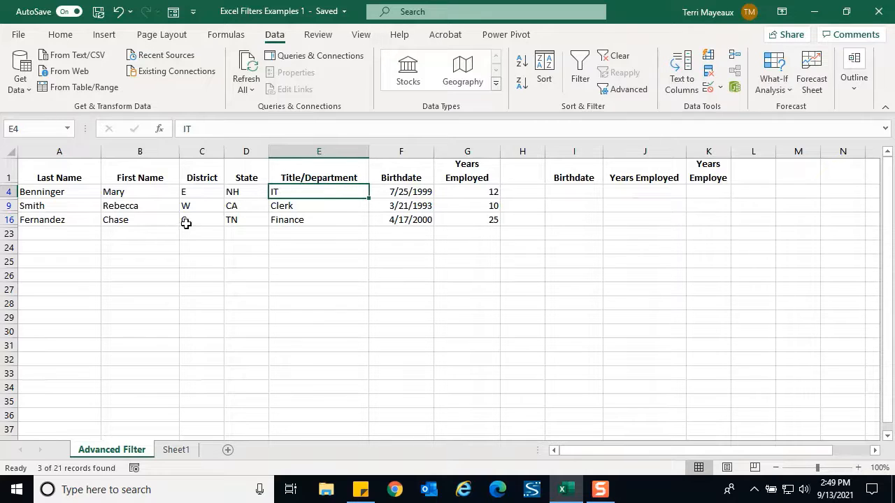
Clear the filter and copy the State header from D1 into I1
click(616, 57)
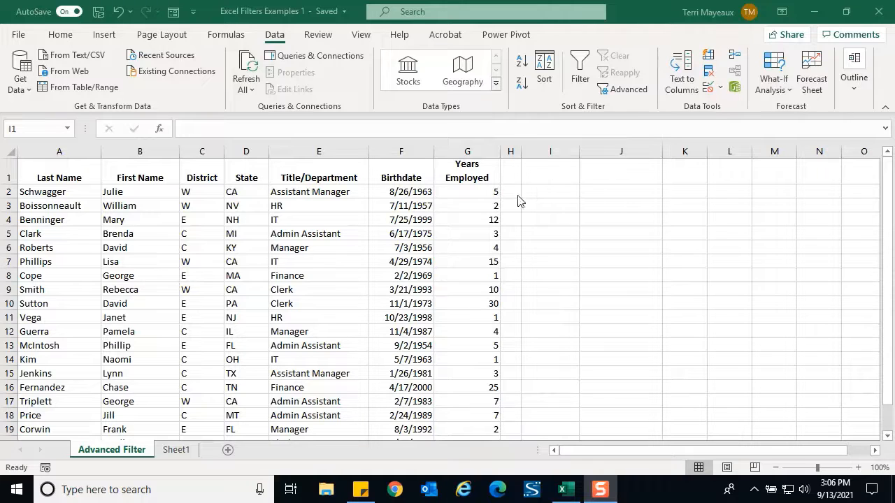
double_click(246, 176)
click(246, 176)
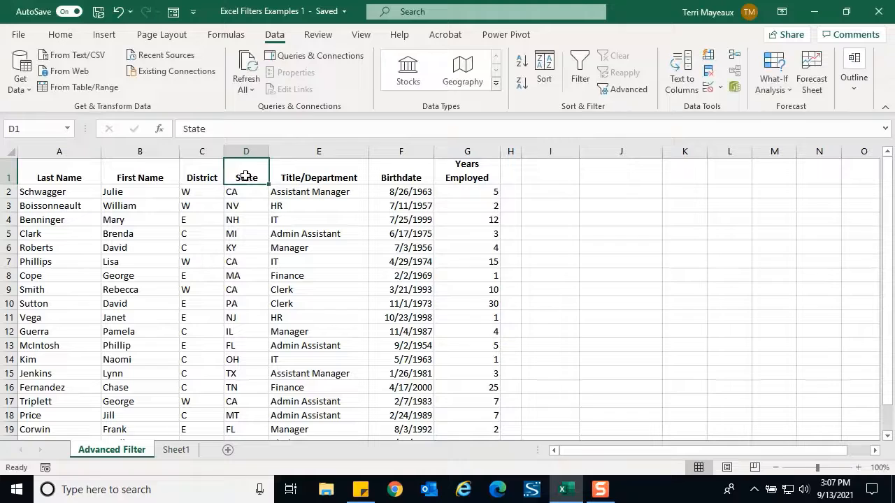
key(ctrl+c)
click(564, 178)
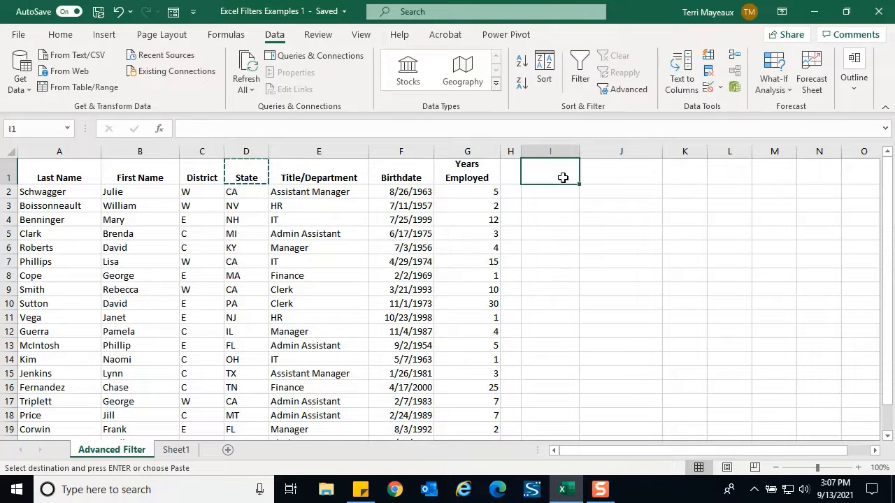
key(ctrl+v)
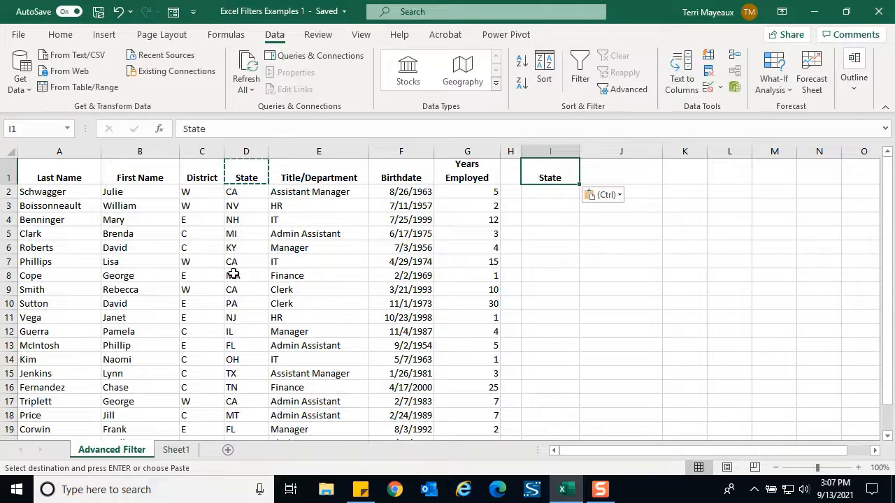
Copy the value FL from D13 into I2 as the criterion under the State header
click(236, 343)
key(ctrl+c)
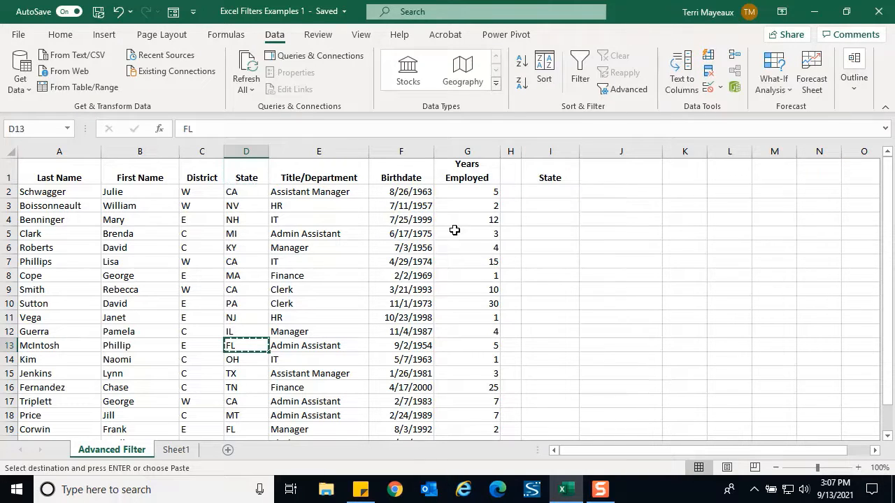
click(563, 191)
key(ctrl+v)
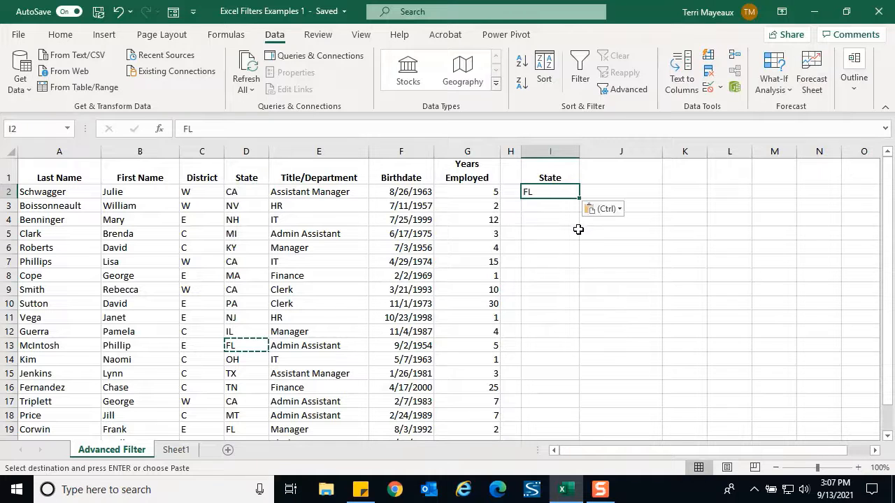
Copy the State header from D1 into J1 as a second criteria column
click(250, 179)
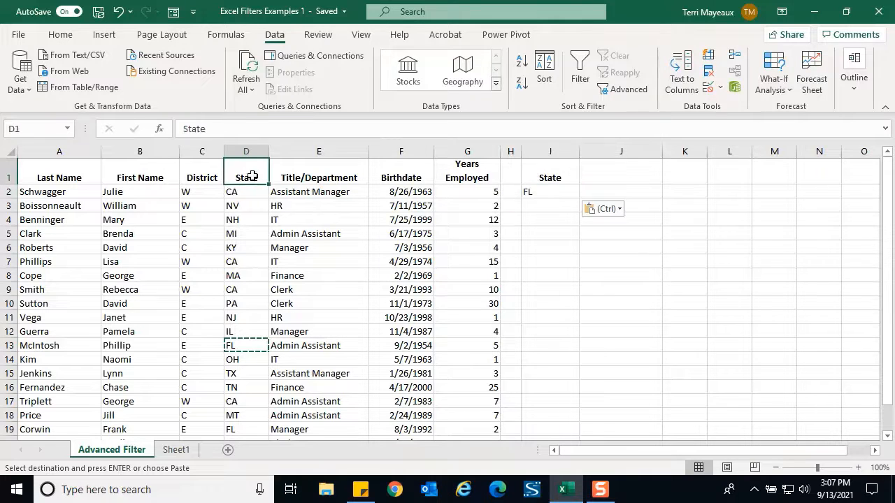
key(ctrl+c)
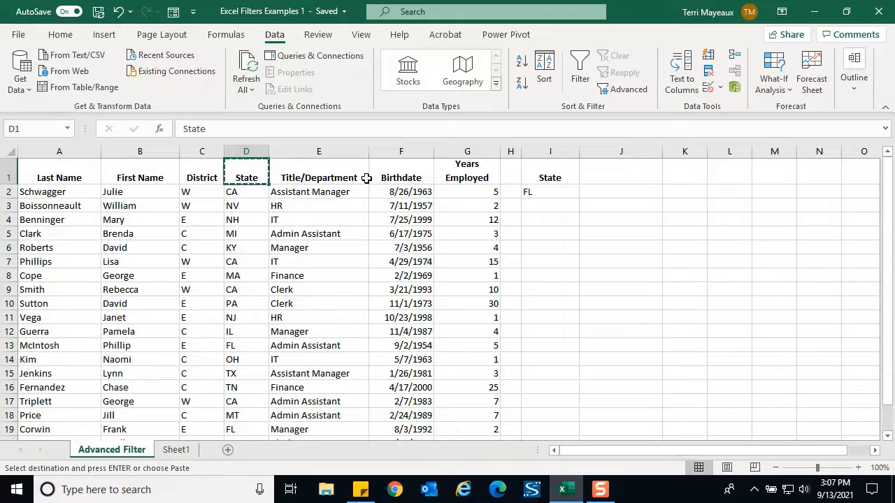
click(597, 178)
key(ctrl+v)
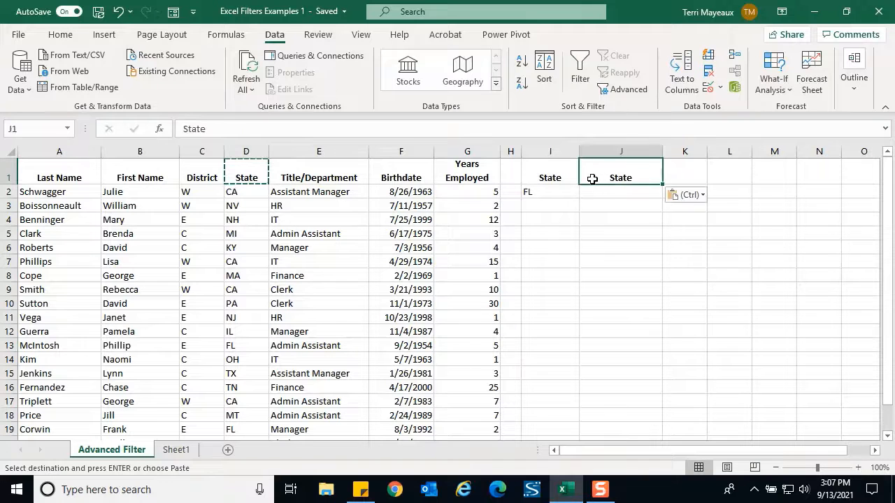
click(596, 195)
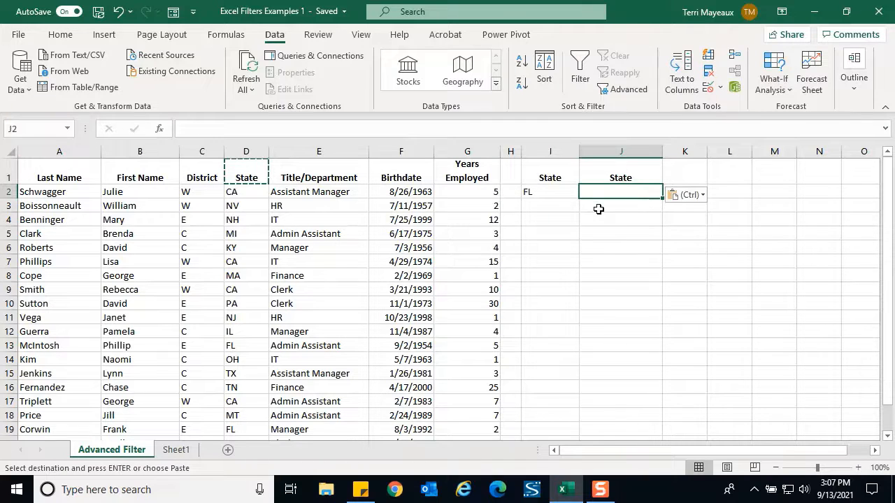
Copy the value NH from D4 into J3 as an OR criterion under the second State header
click(598, 209)
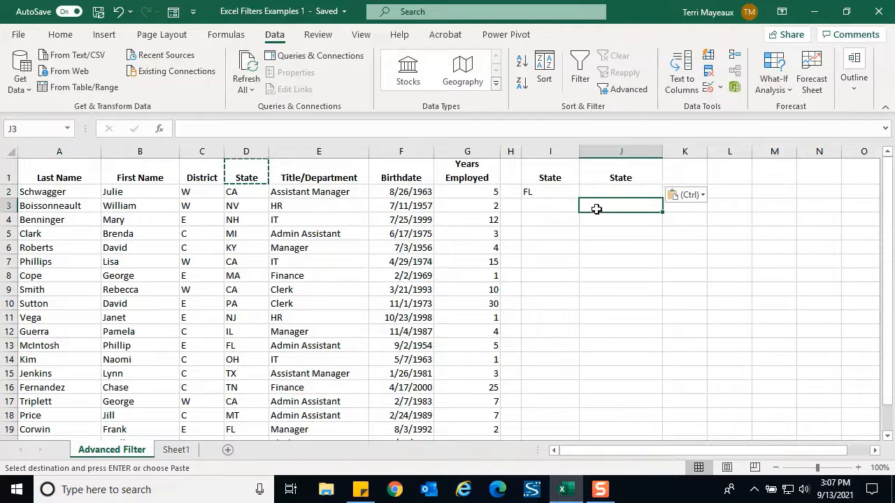
click(240, 221)
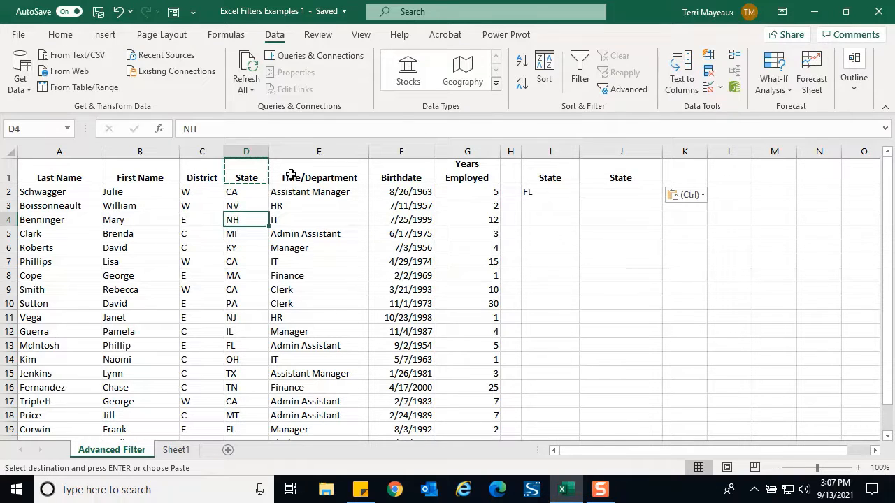
key(ctrl+c)
click(622, 205)
key(ctrl+v)
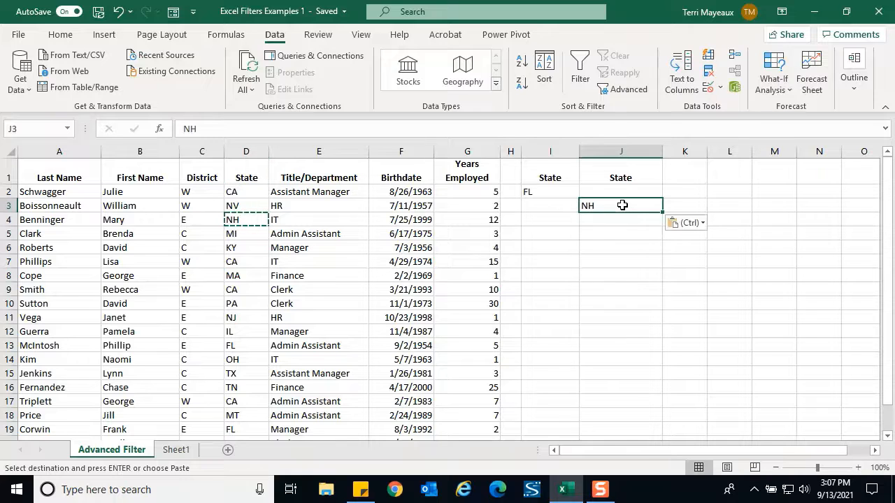
click(566, 220)
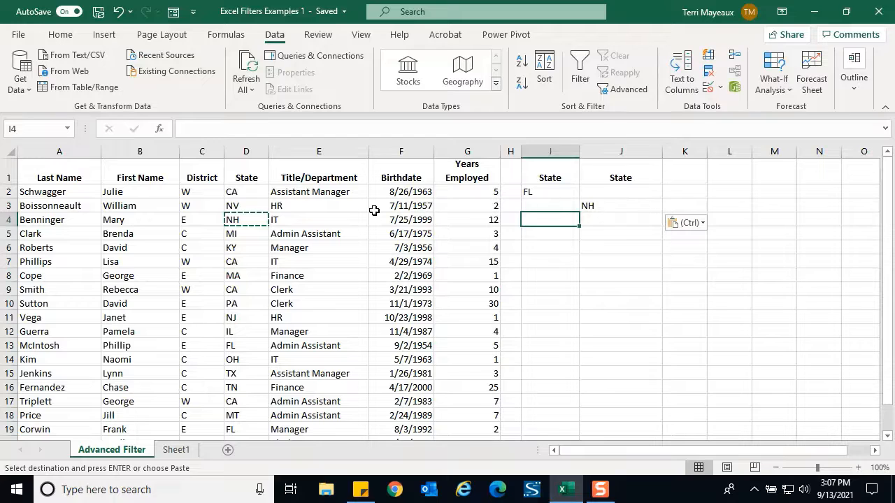
Set up an Advanced Filter on the employee list that copies to another location, with criteria range I1:J3
click(199, 259)
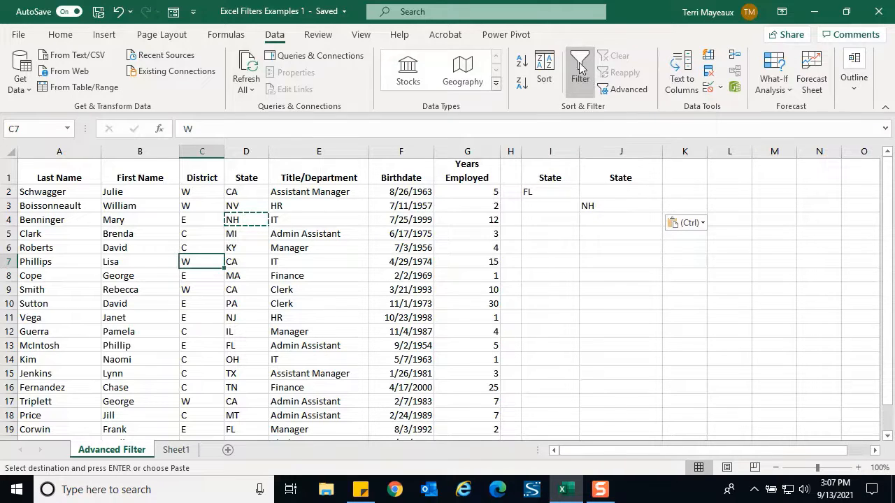
click(608, 90)
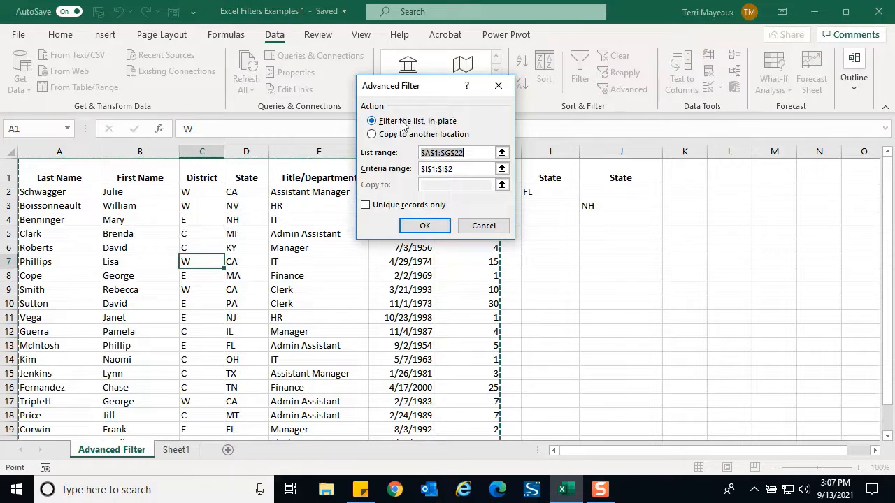
click(372, 135)
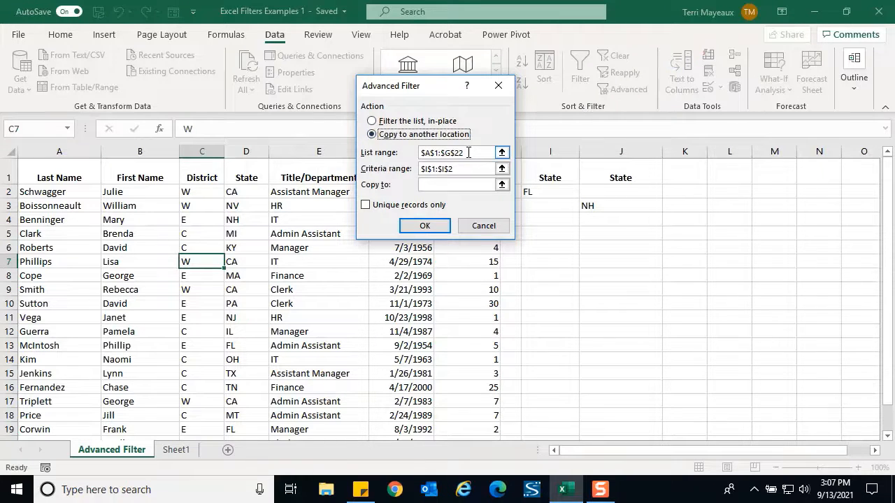
click(502, 169)
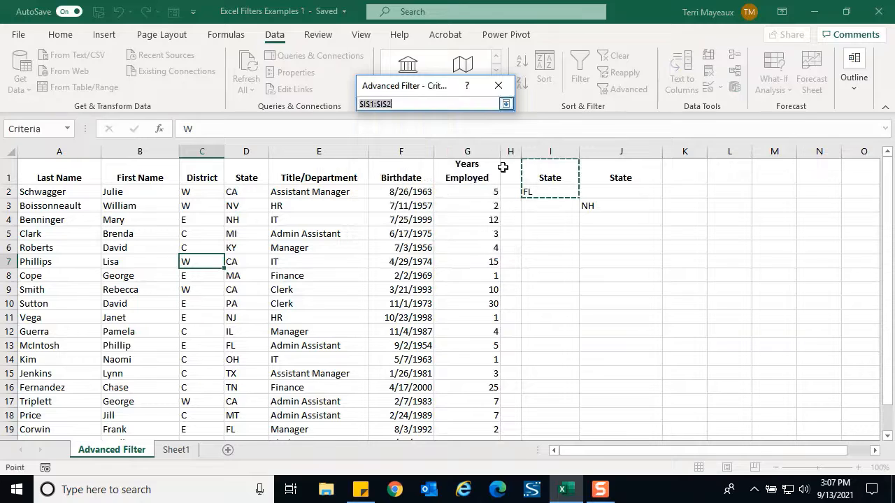
drag(550, 175, 632, 203)
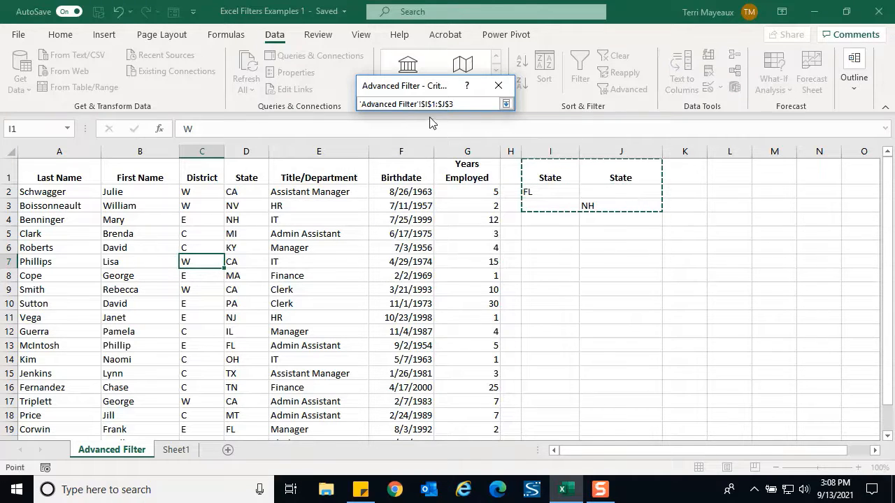
click(506, 104)
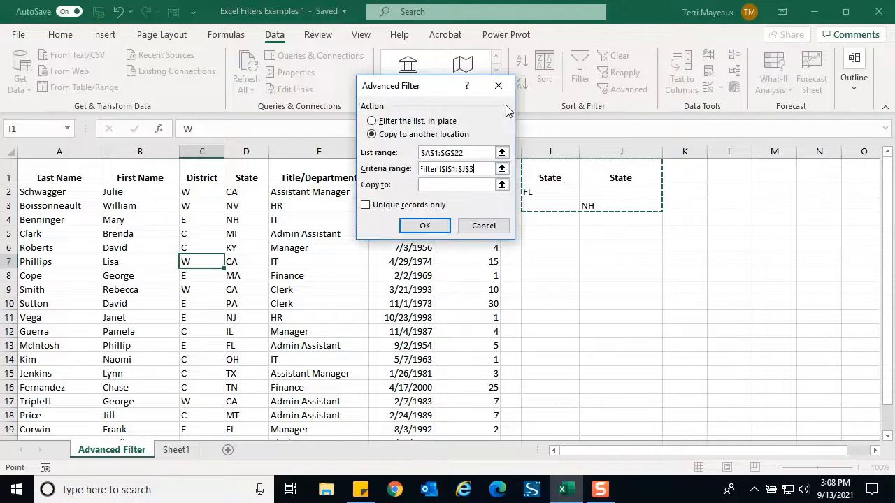
Set the filter's copy destination to cell I6 and run the Advanced Filter
click(441, 185)
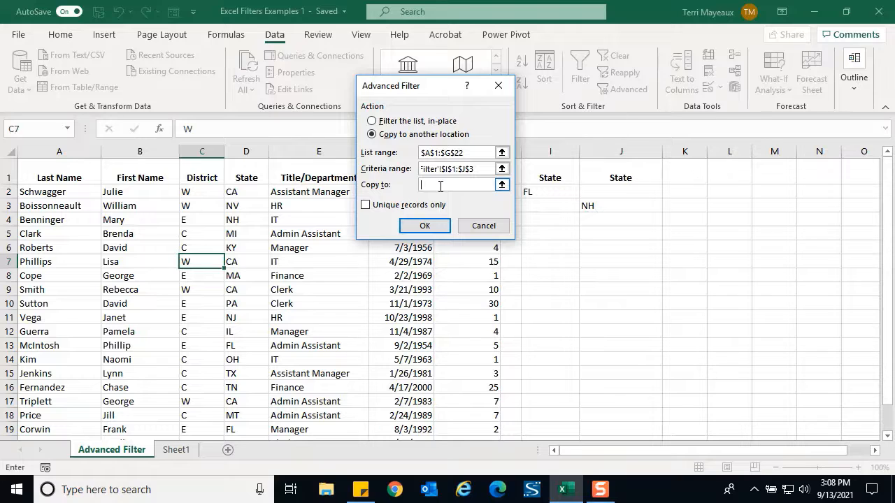
click(502, 185)
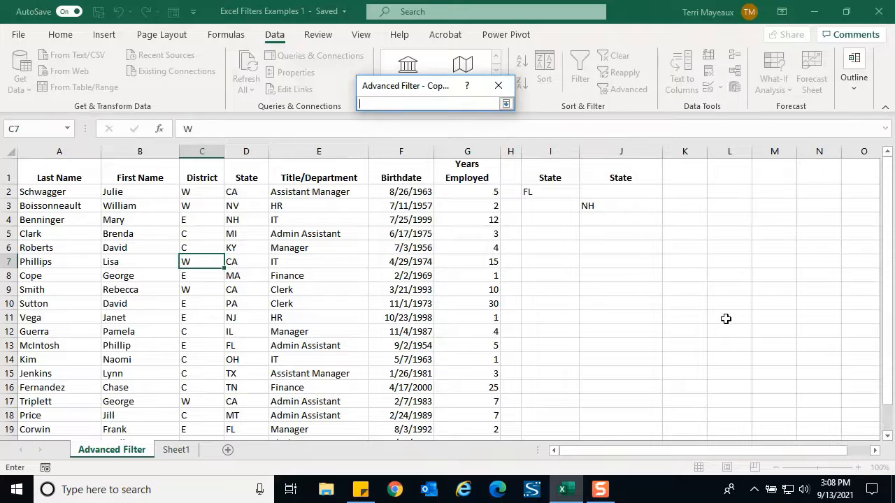
click(876, 451)
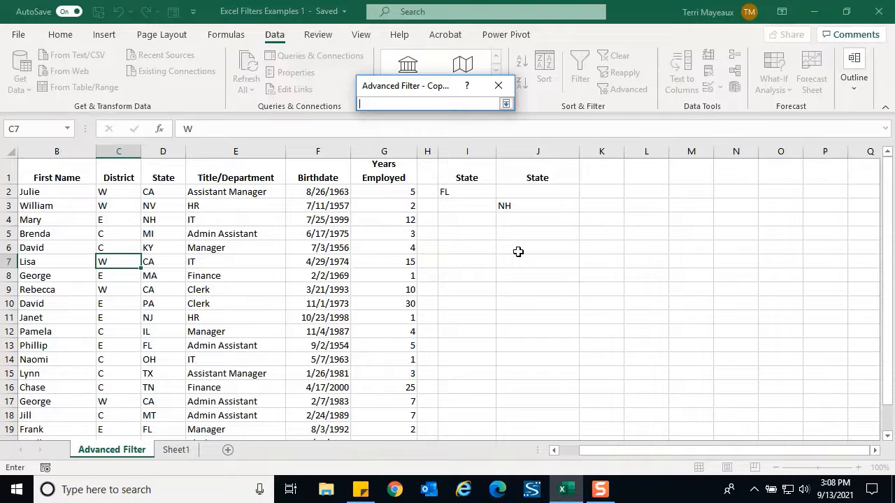
click(461, 248)
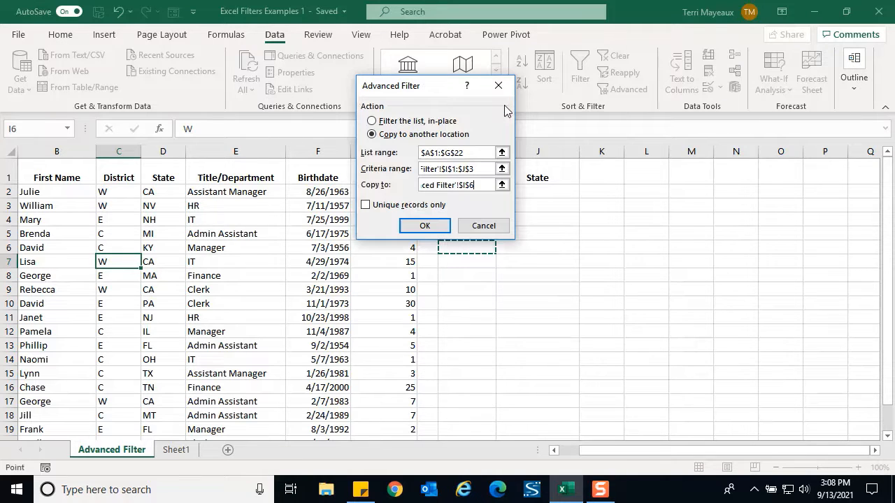
click(426, 227)
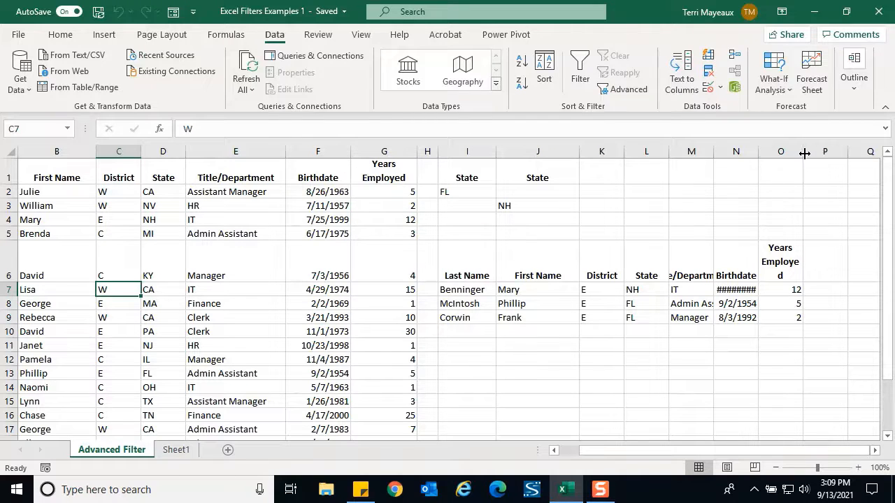
Widen columns O and N so the extracted Years Employed header and birthdates fit
drag(803, 152, 820, 152)
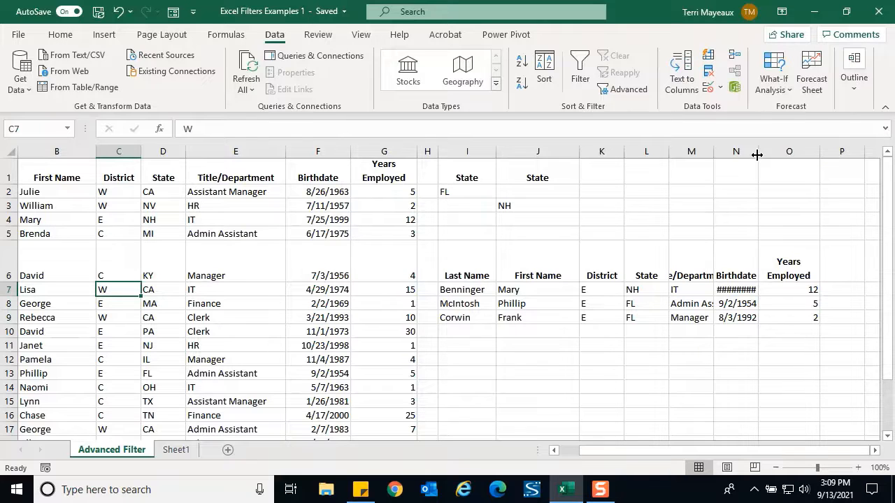
drag(759, 153, 768, 154)
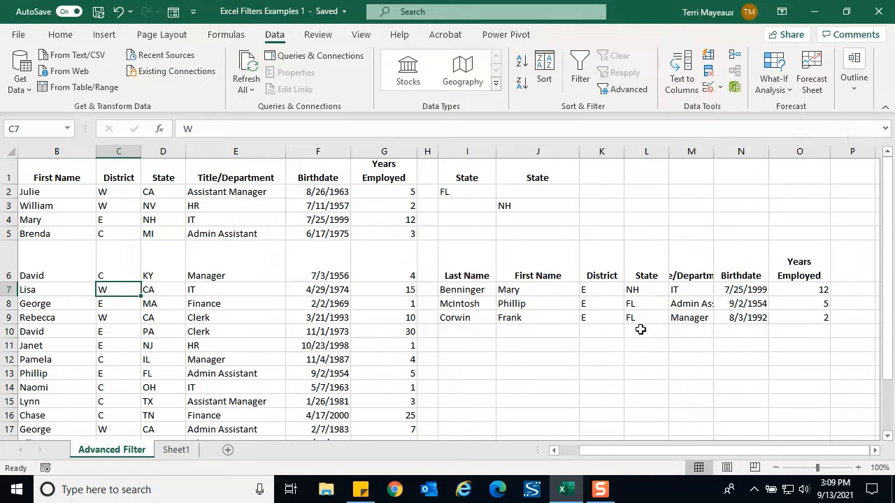